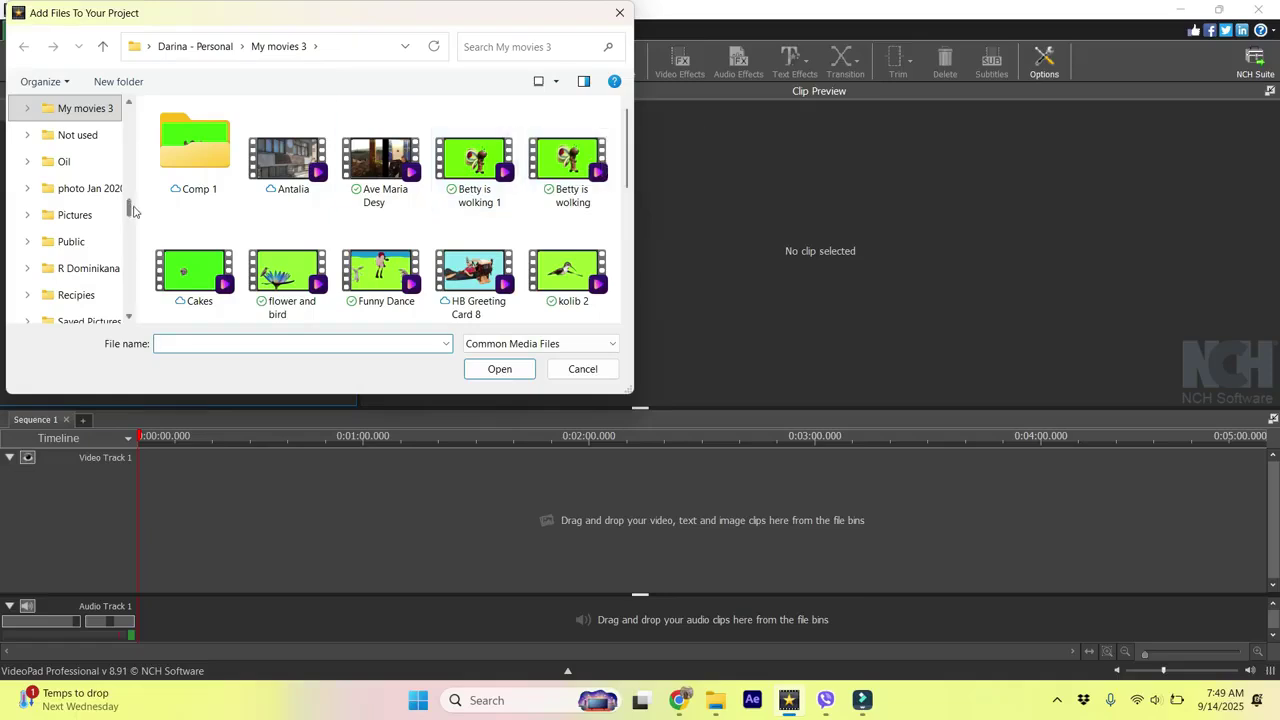
- Import the four piano images from piano-2171349_1280 to piano-5468055_1280 in the No Copyright folder of Downloads 3
scroll(134, 210, "up", 3)
left_click(95, 272)
double_click(206, 294)
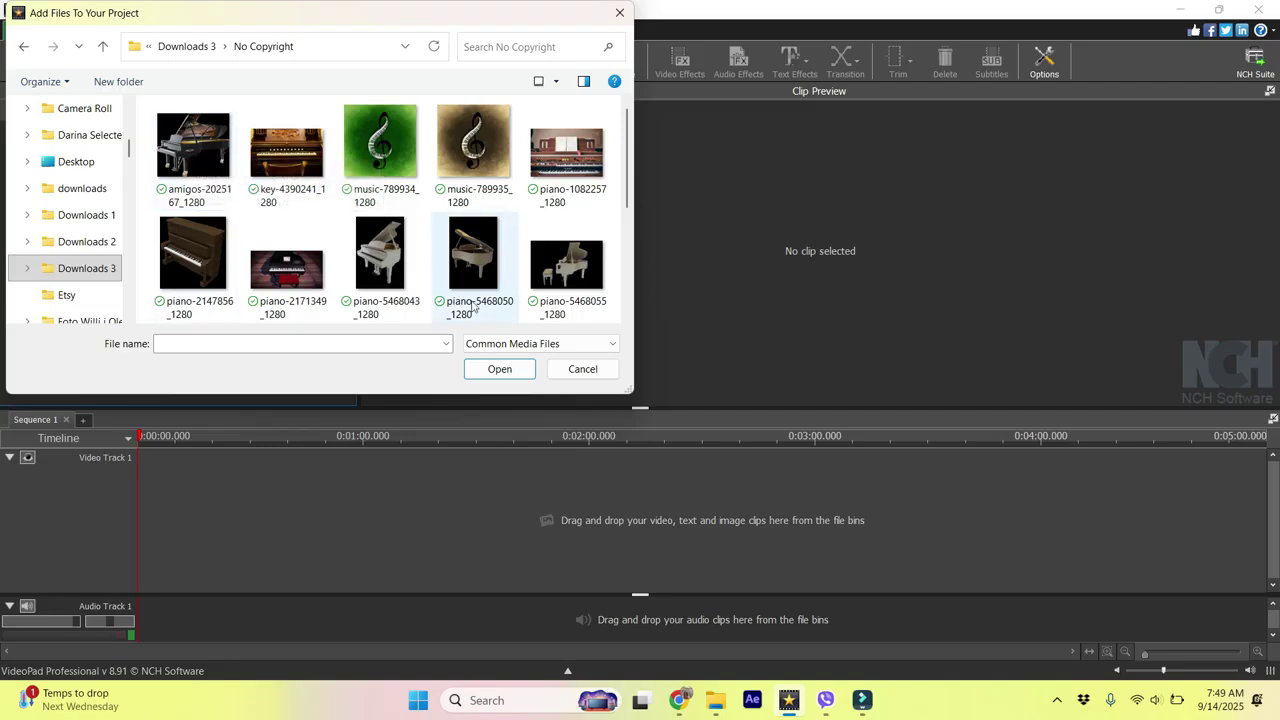
left_click(298, 283)
key("shift+End")
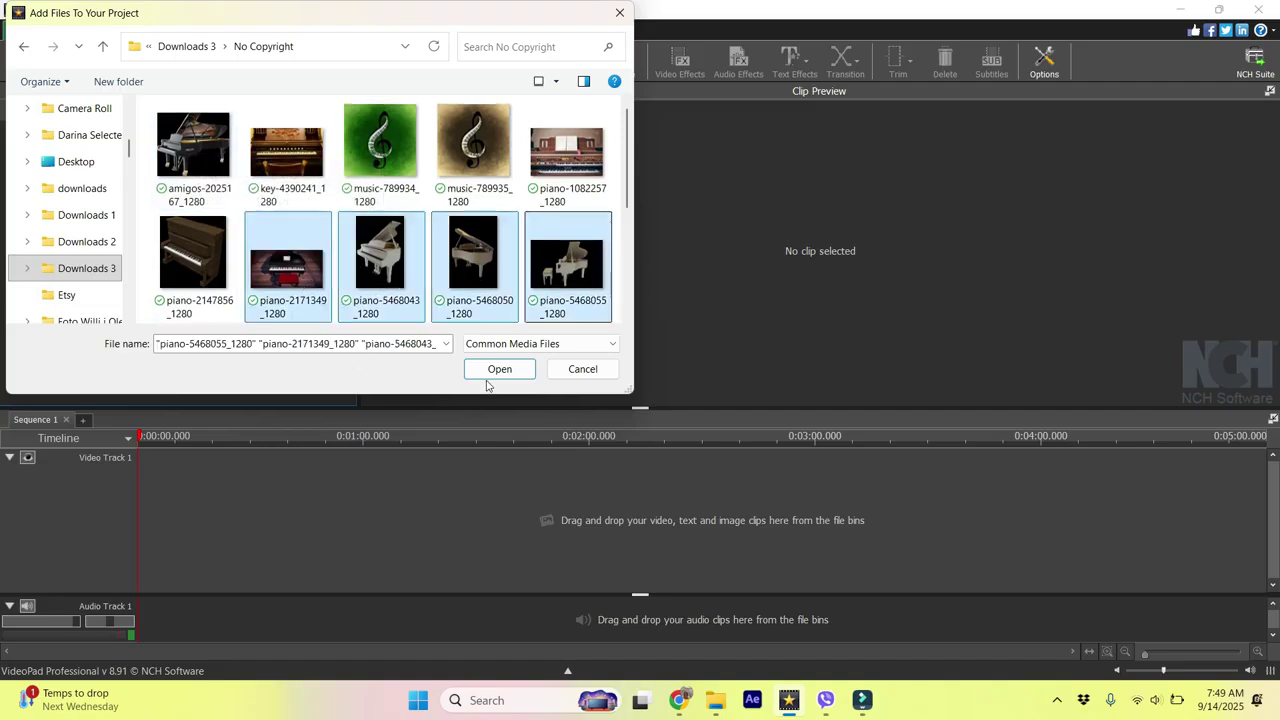
left_click(489, 375)
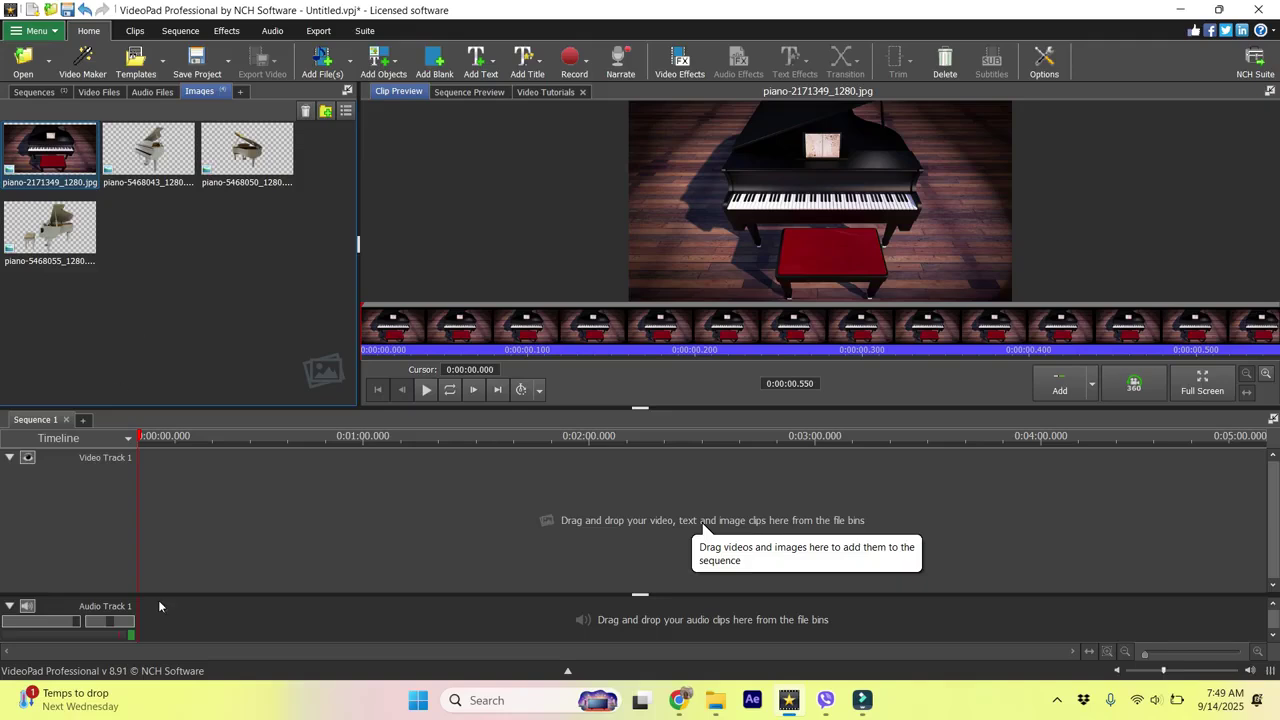
- Add the image Green Screen.jpg from the Anime 2 folder to the project
mouse_move(861, 707)
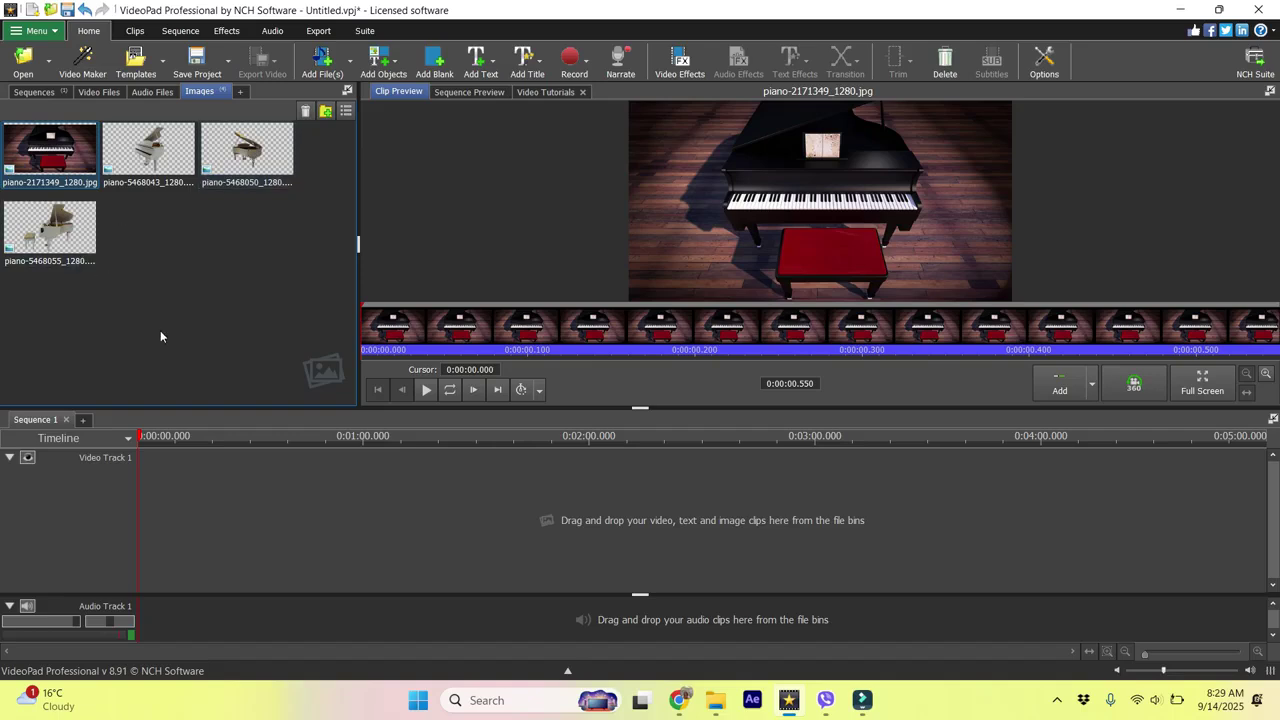
left_click(320, 56)
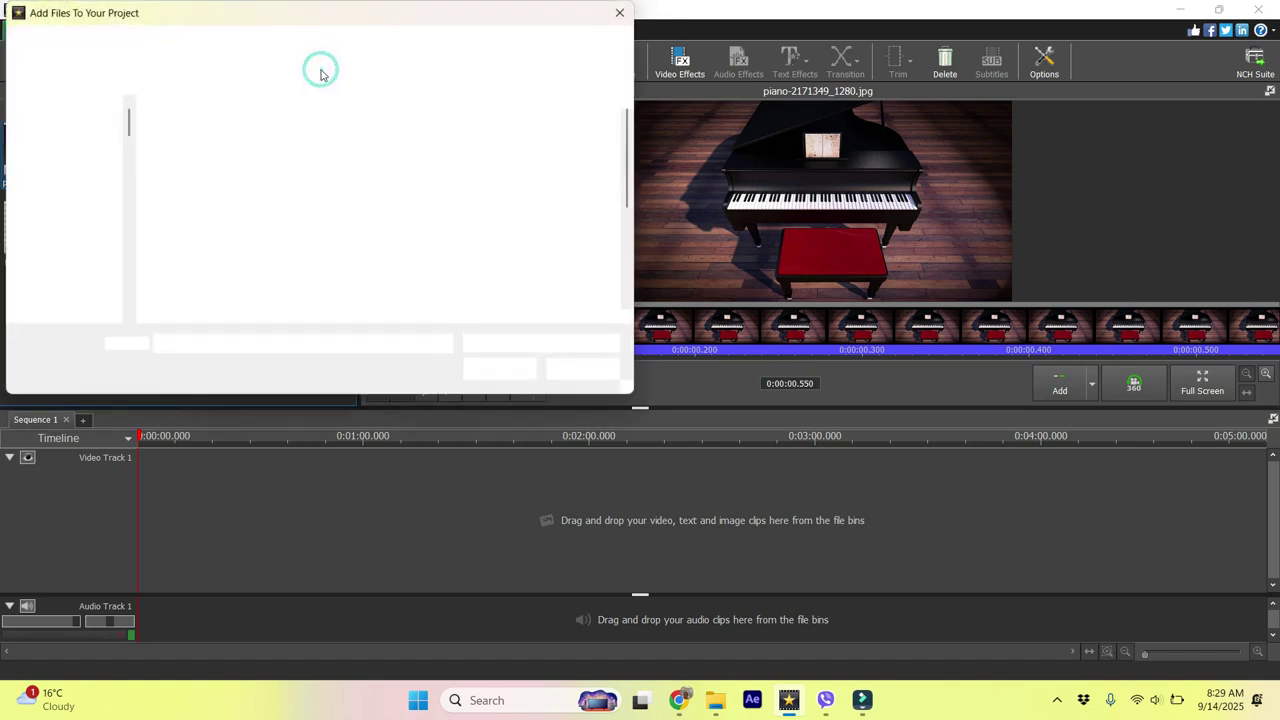
scroll(114, 183, "up", 5)
left_click(80, 162)
left_click(235, 342)
type("gr")
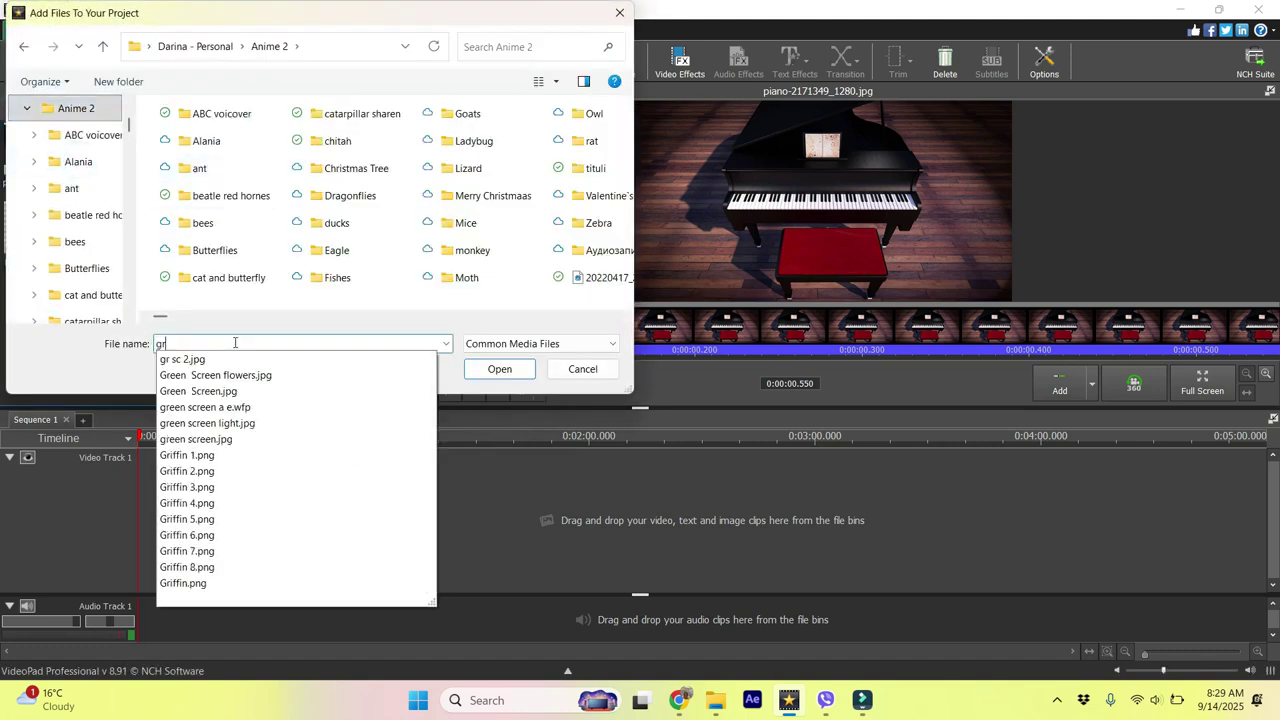
left_click(200, 371)
left_click(505, 370)
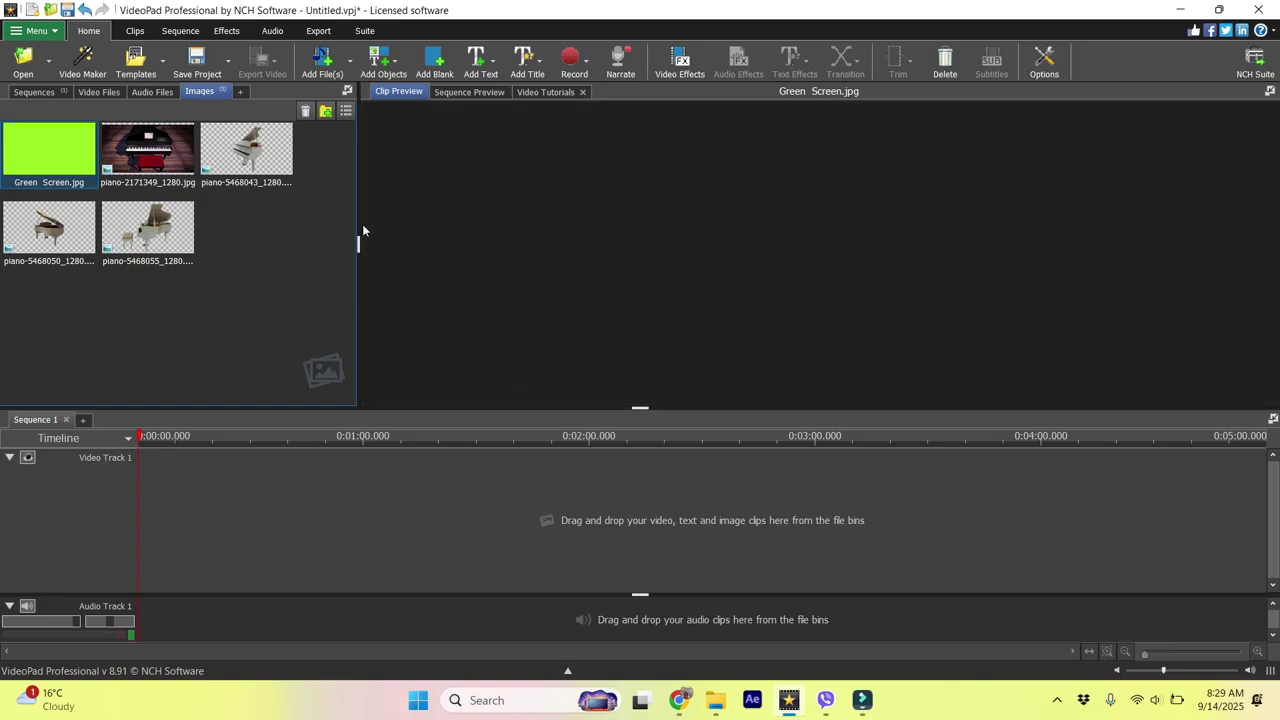
- Place the green screen image on Video Track 1 and overlay piano-5468050 on the track above, both starting at 0:00:00
left_click_drag(30, 146, 165, 534)
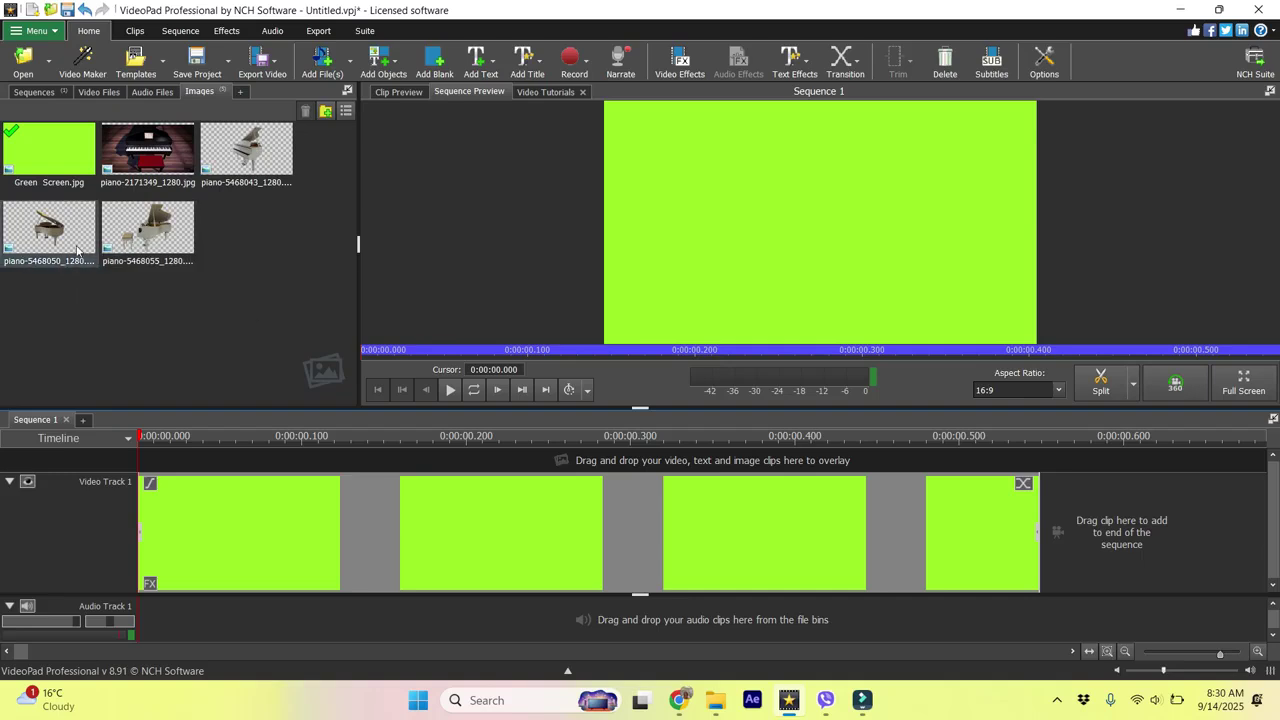
left_click_drag(50, 237, 157, 545)
left_click_drag(1219, 655, 1202, 664)
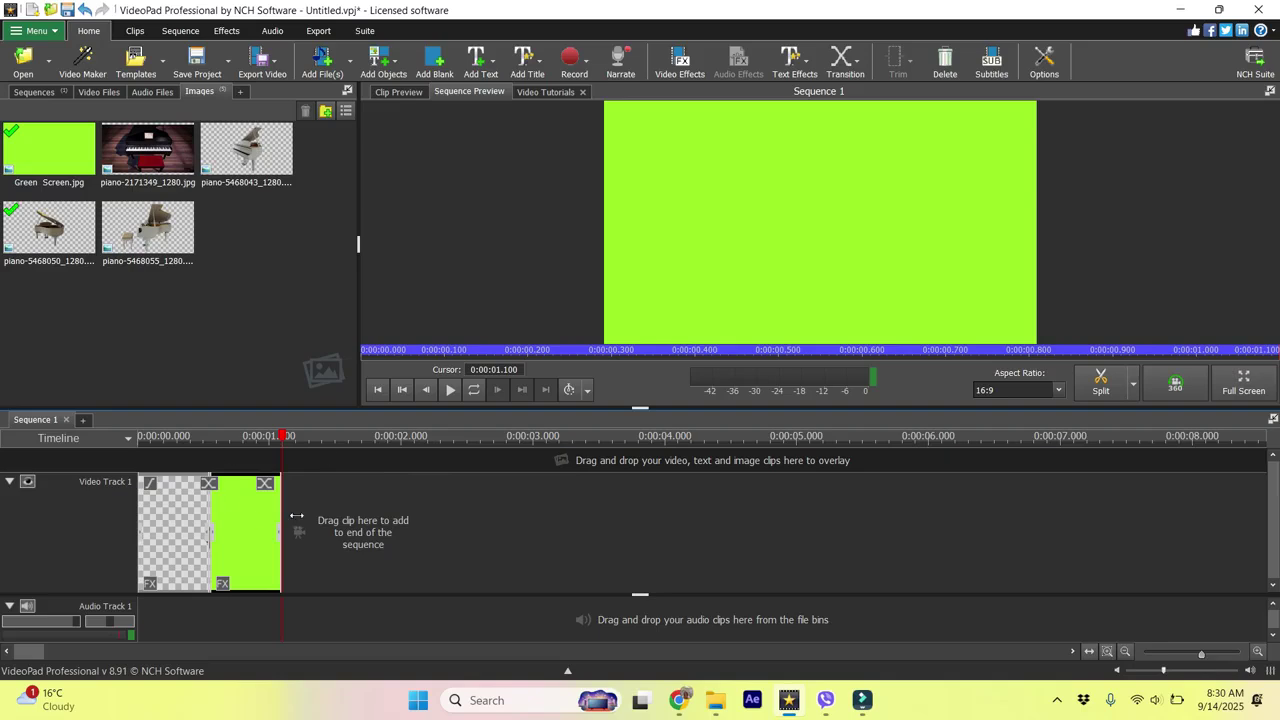
left_click_drag(179, 531, 166, 464)
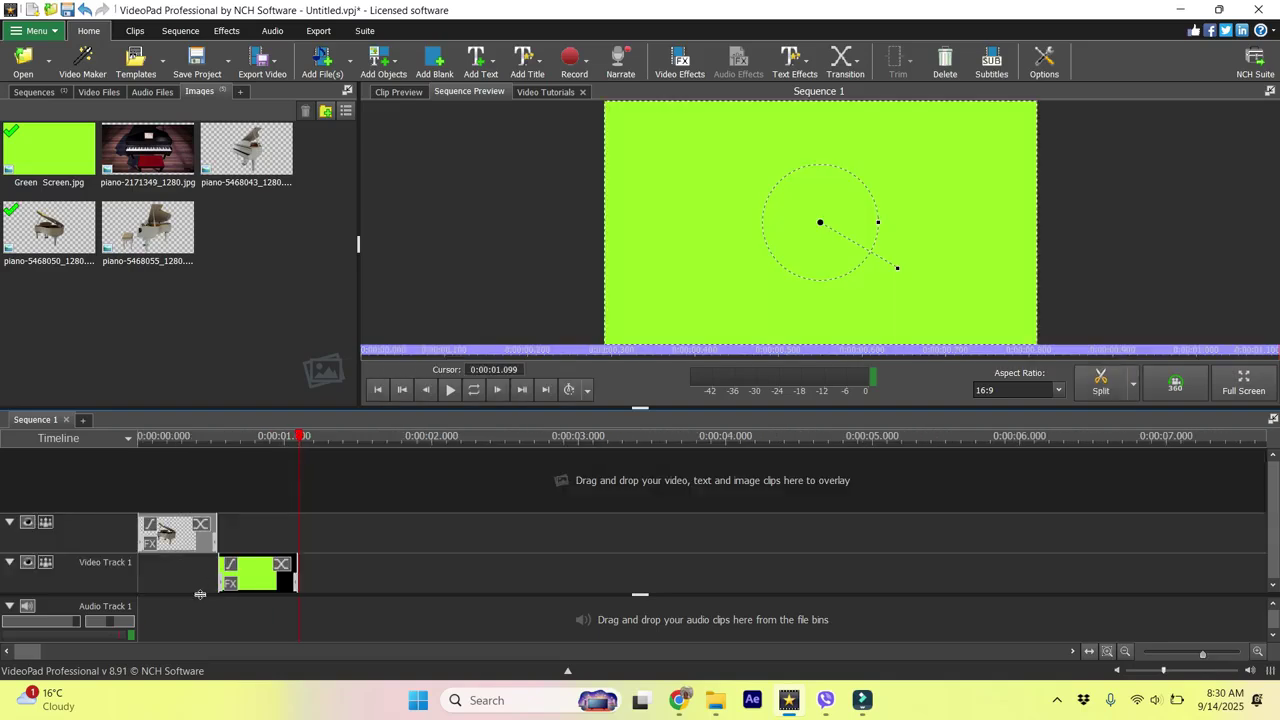
left_click(193, 585)
left_click_drag(257, 576, 177, 576)
- Overlay piano-5468055, piano-5468043 and piano-2171349 on separate new video tracks above, each at the start of the sequence
left_click_drag(147, 228, 140, 487)
left_click_drag(227, 158, 143, 472)
left_click_drag(160, 150, 190, 452)
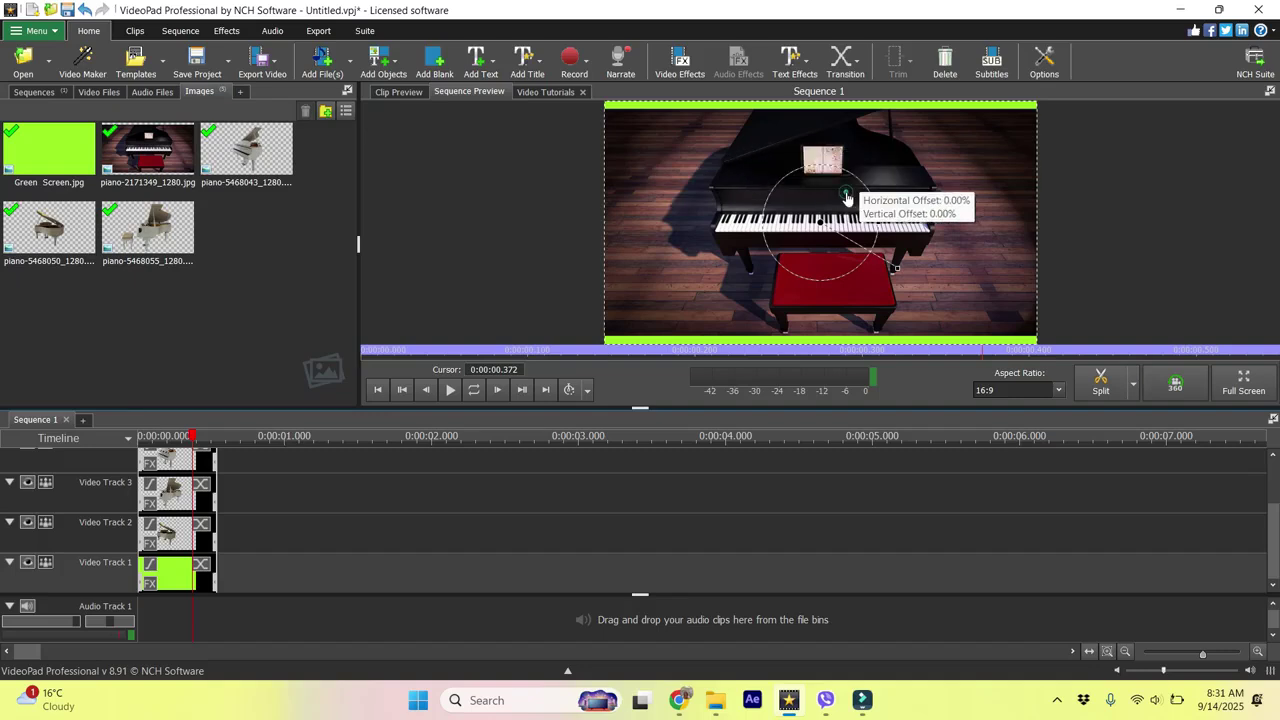
- Shrink the black piano photo into the frame's upper-left quarter and the Video Track 4 piano into the lower-right quarter
left_click_drag(898, 270, 872, 258)
left_click_drag(820, 222, 800, 258)
left_click(170, 460)
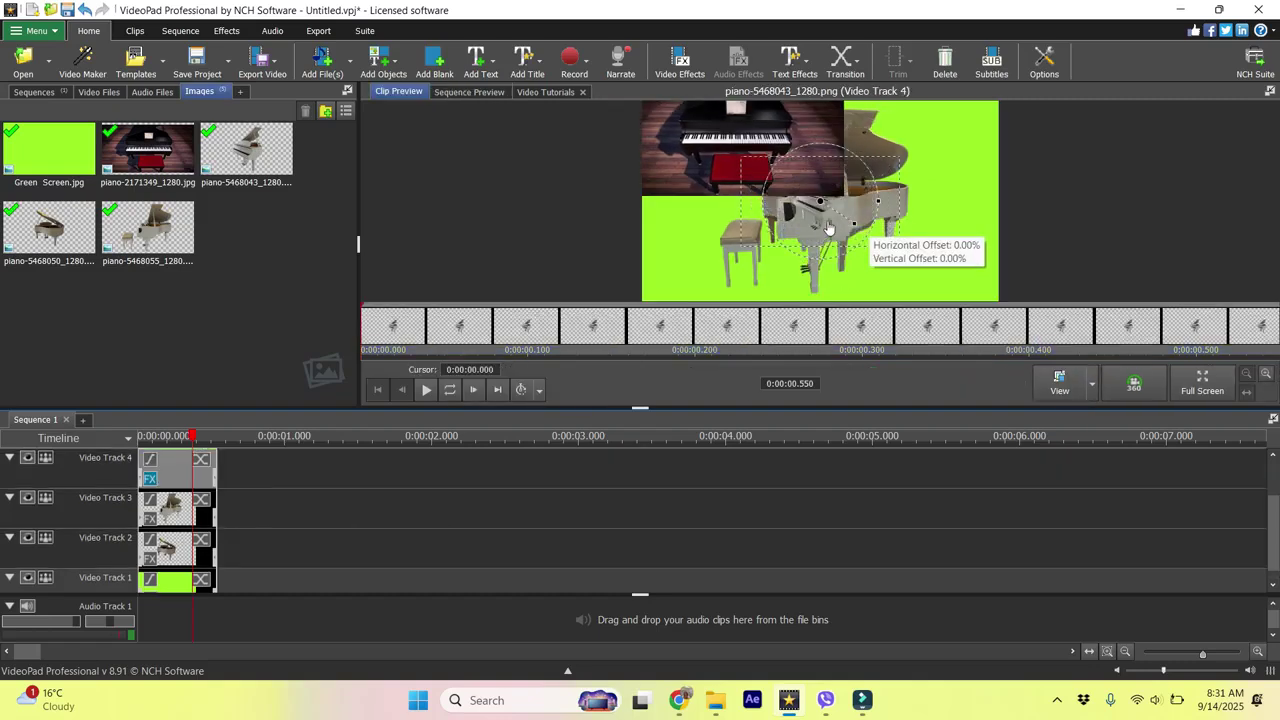
left_click_drag(822, 222, 891, 289)
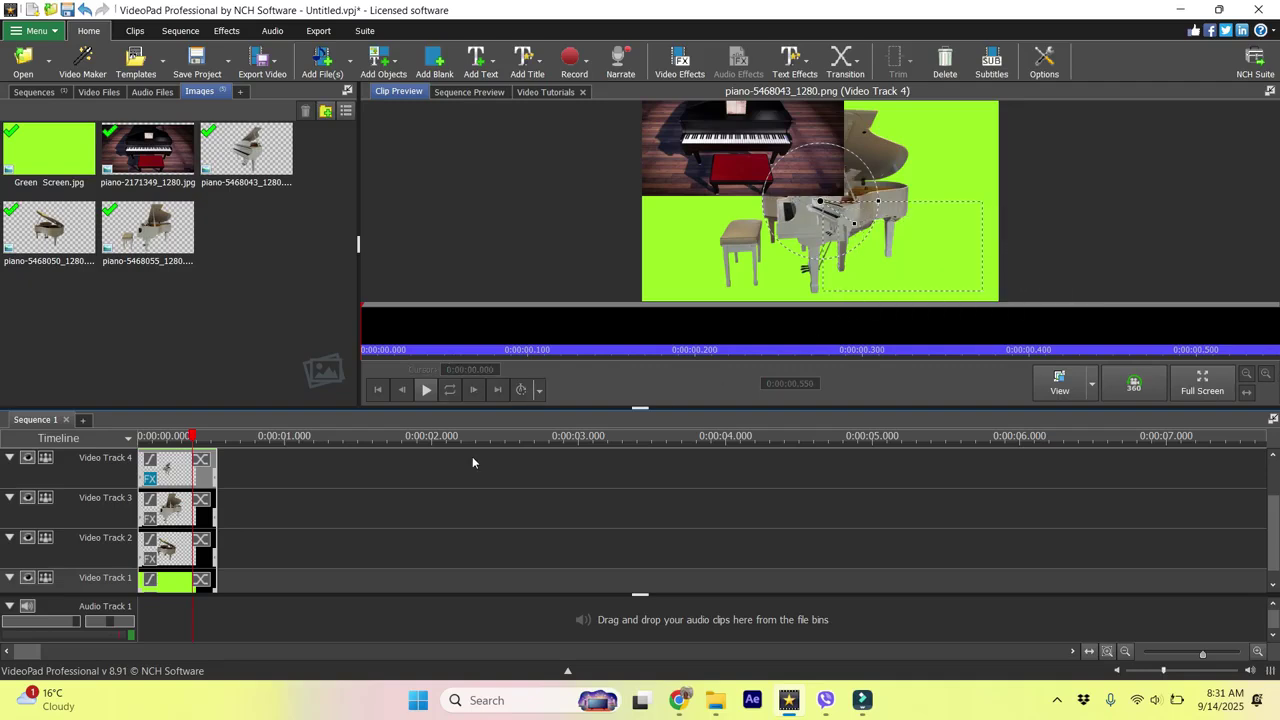
- Shrink the Video Track 3 piano into the frame's lower-left quarter and scale the Video Track 2 piano to about 58% in the upper-right
left_click(176, 512)
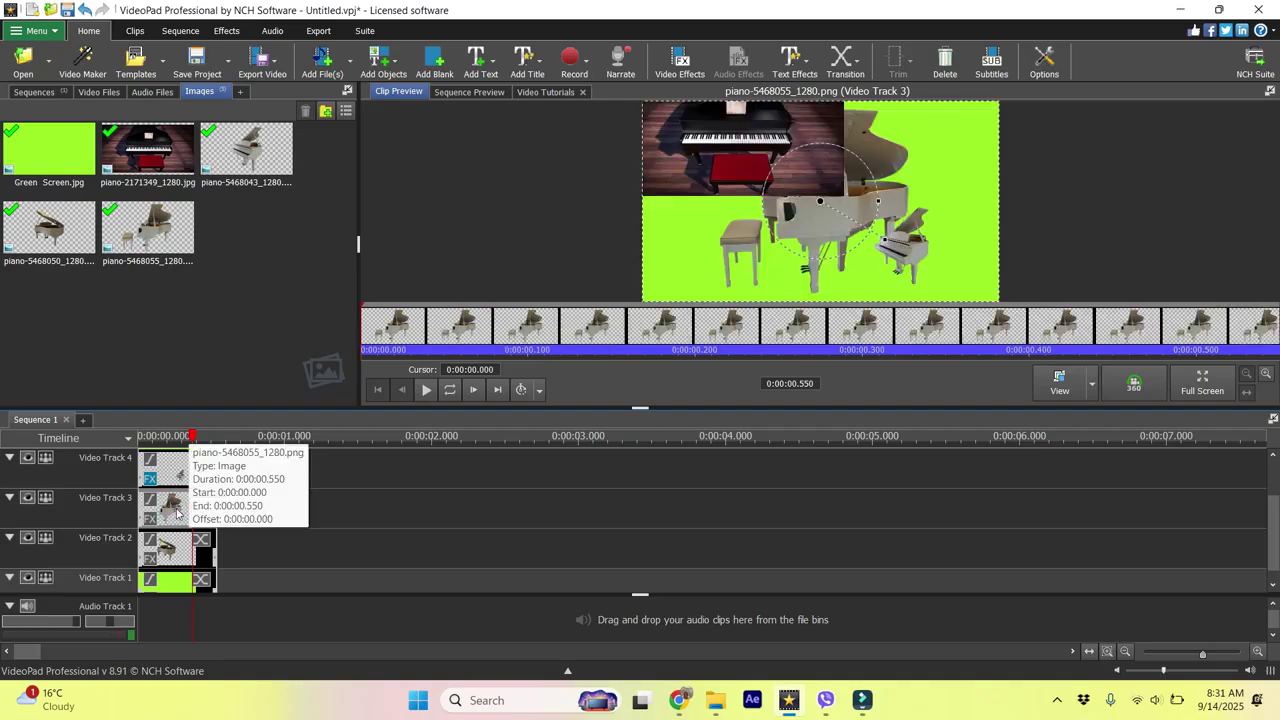
left_click_drag(875, 245, 705, 282)
left_click(190, 560)
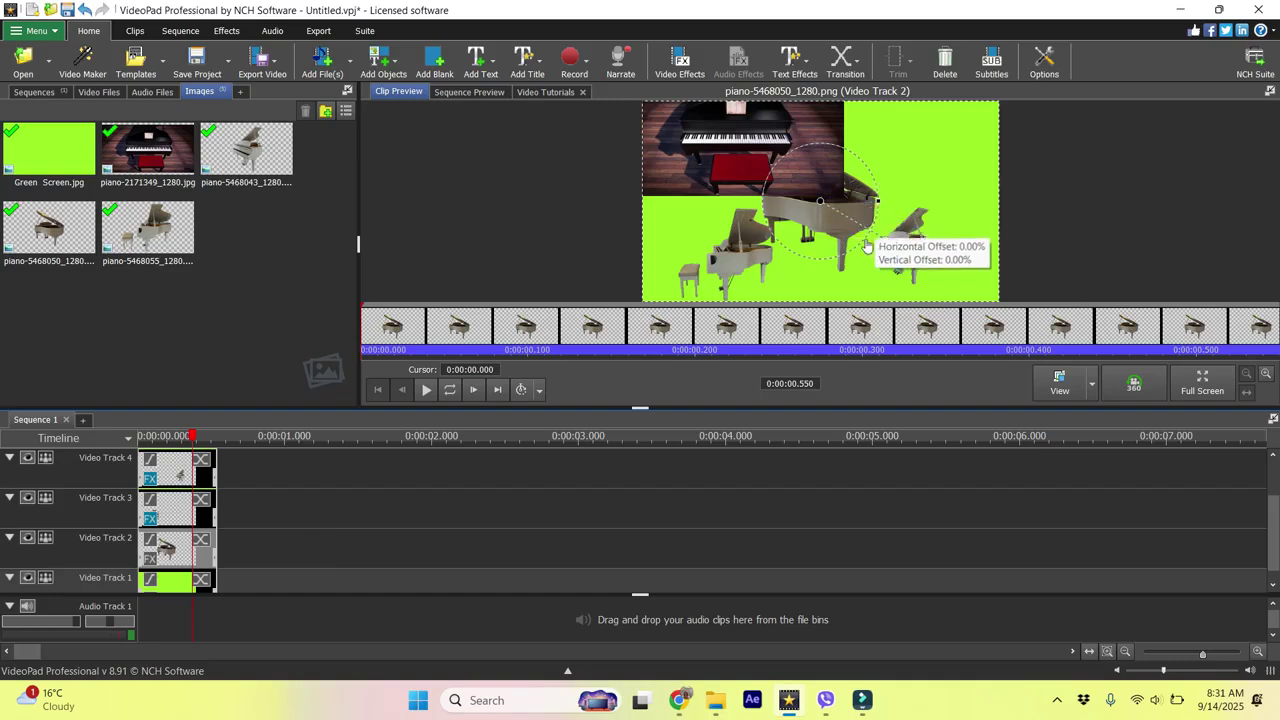
left_click_drag(885, 245, 952, 152)
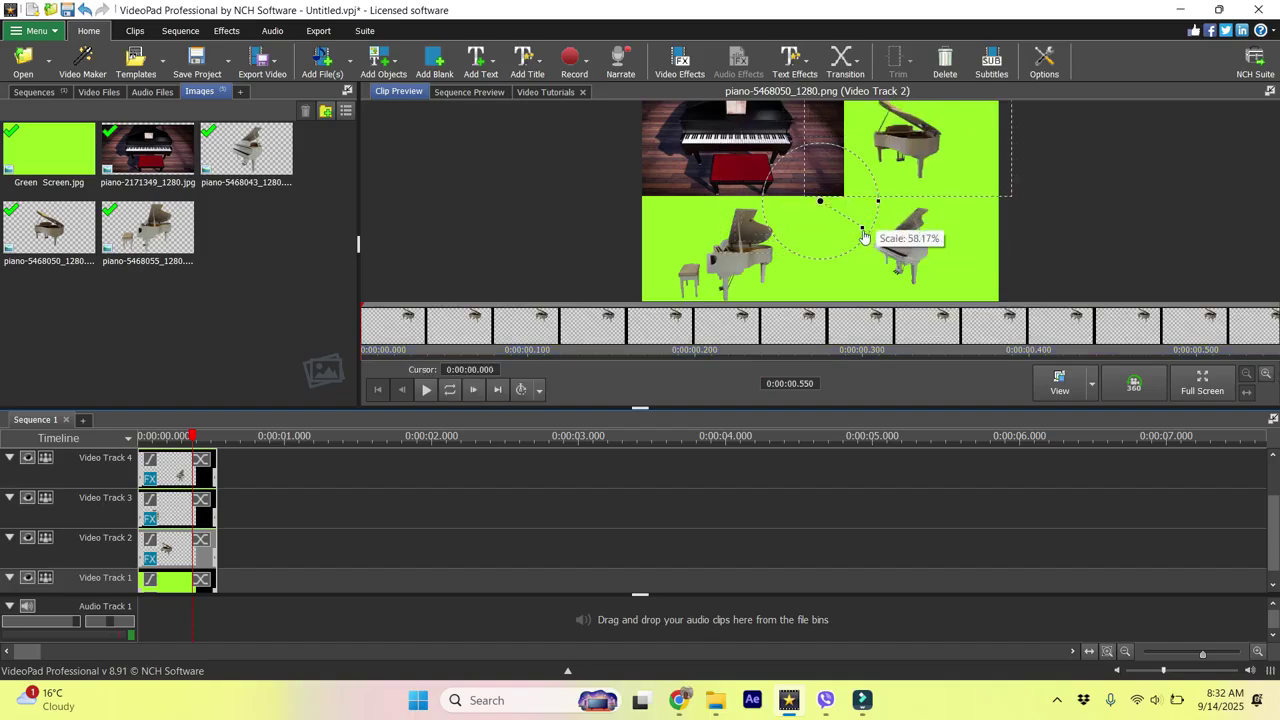
- Preview the four-piano composition at the end of the sequence in full screen
left_click(218, 460)
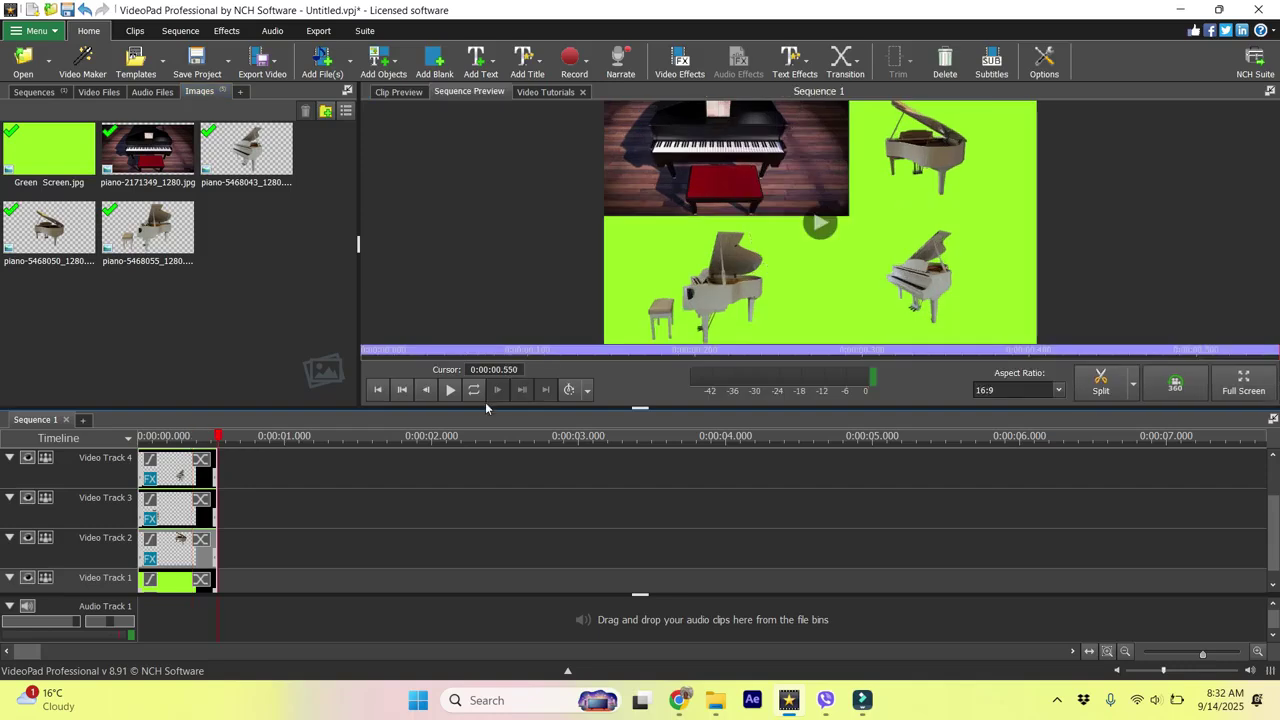
left_click(1243, 383)
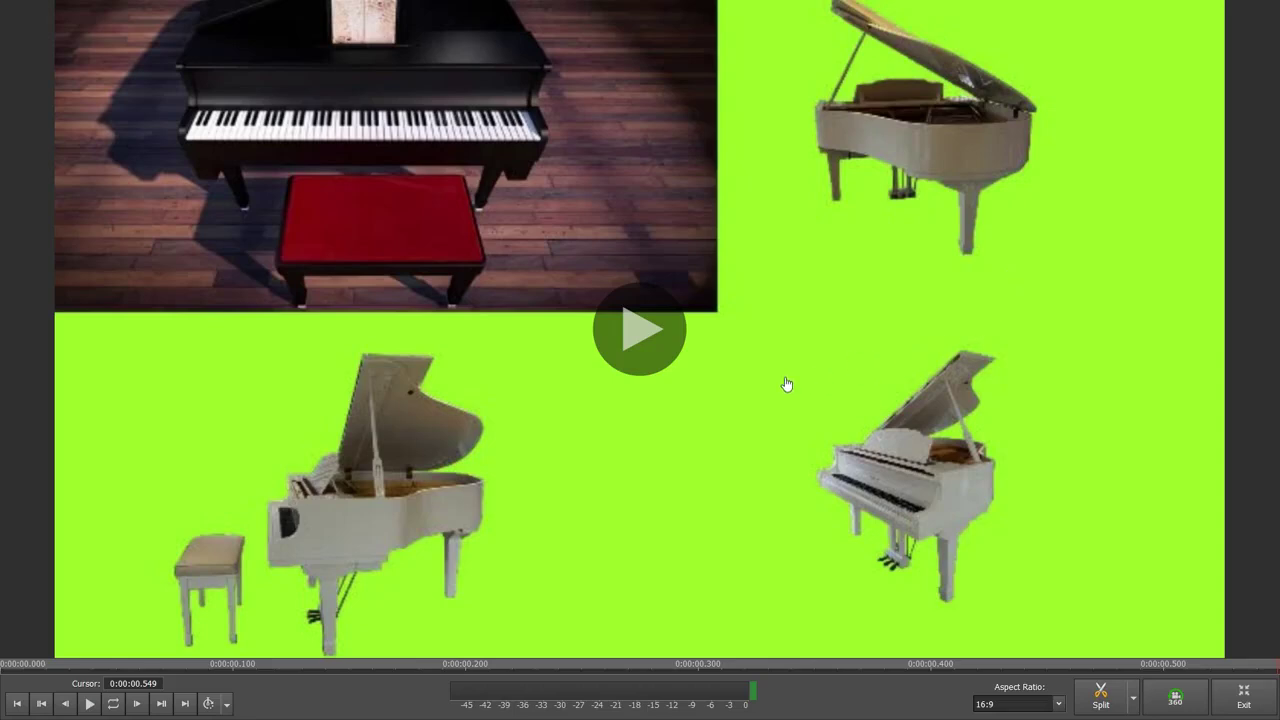
key("Escape")
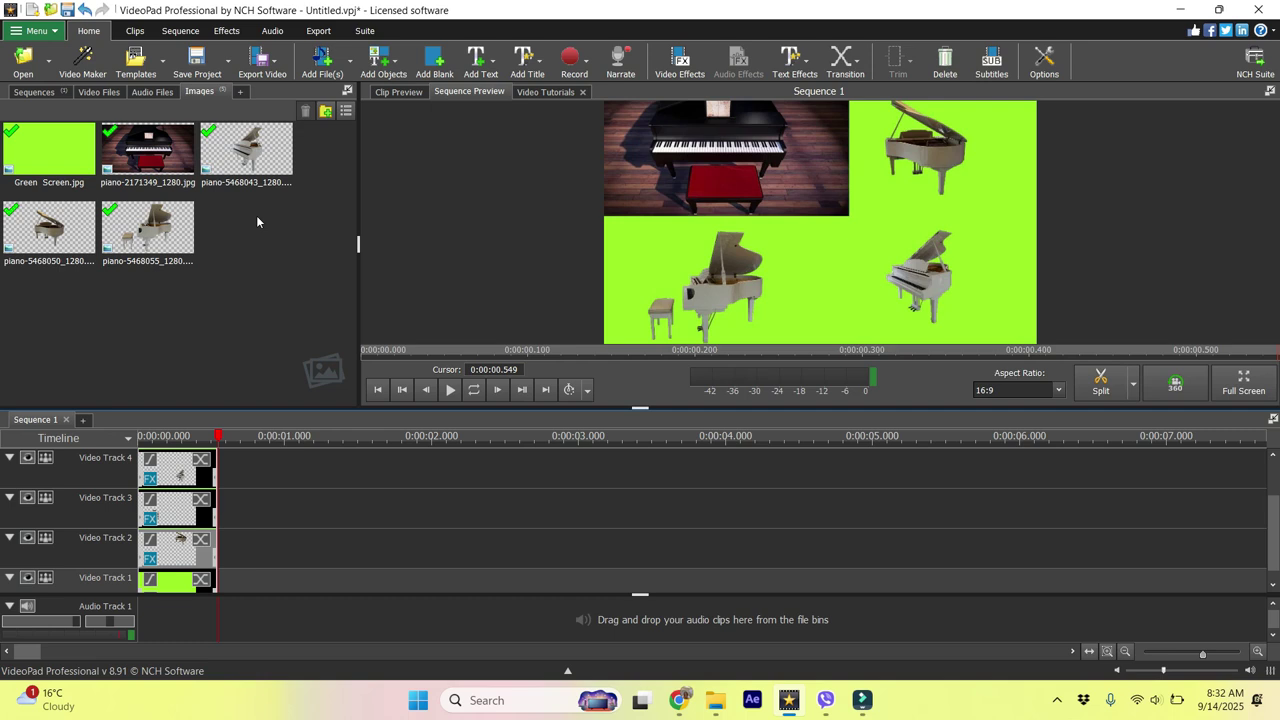
- Undo the manual piano arrangement and delete the piano clips above Video Track 2
key("space")
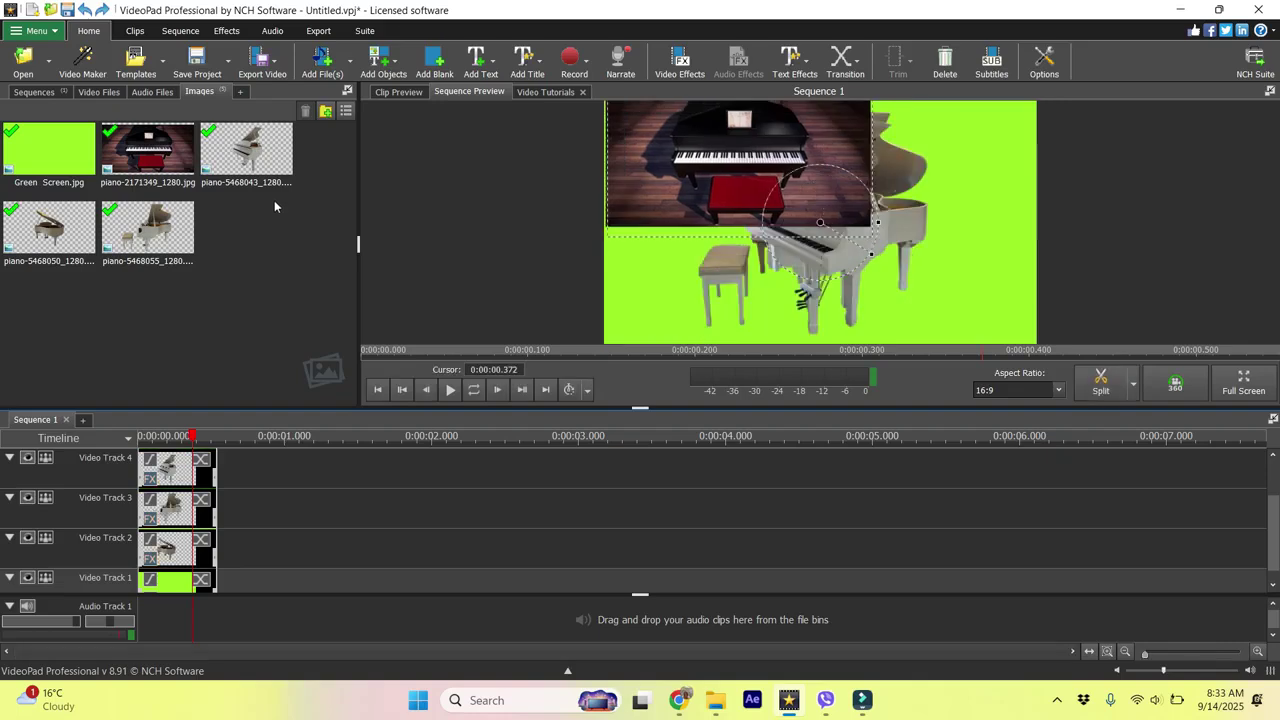
right_click(181, 473)
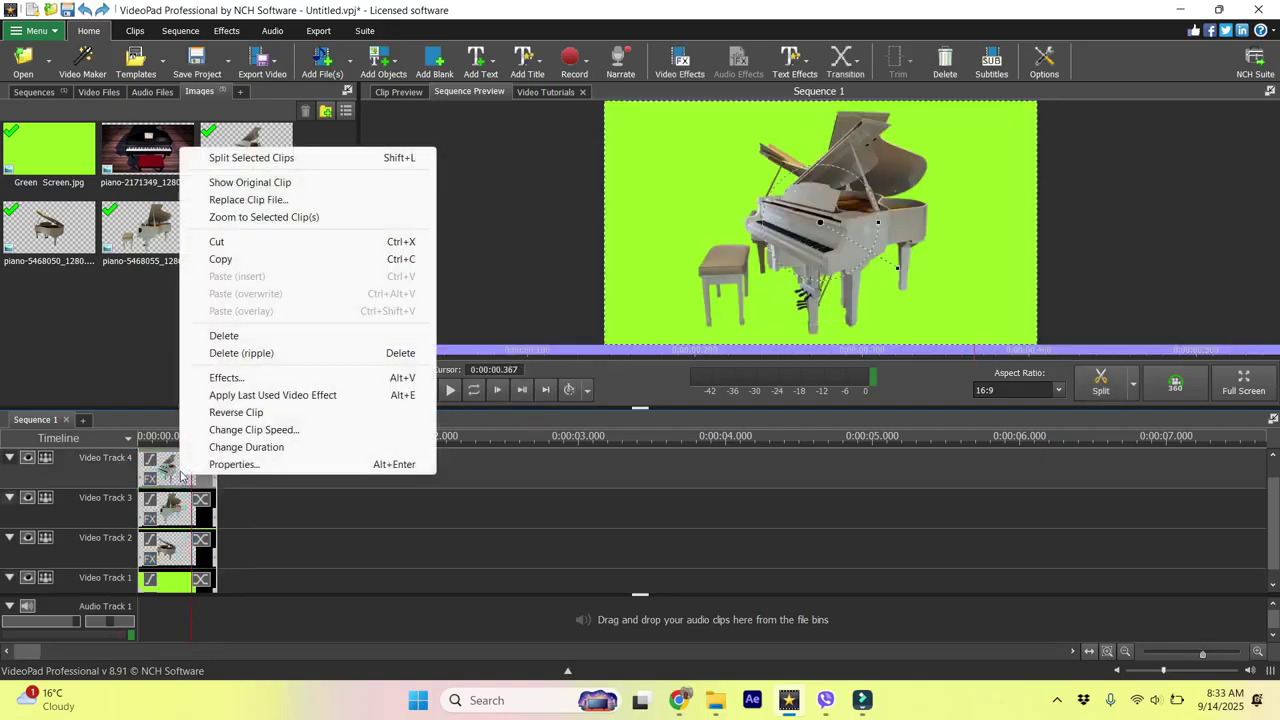
left_click(224, 335)
right_click(169, 497)
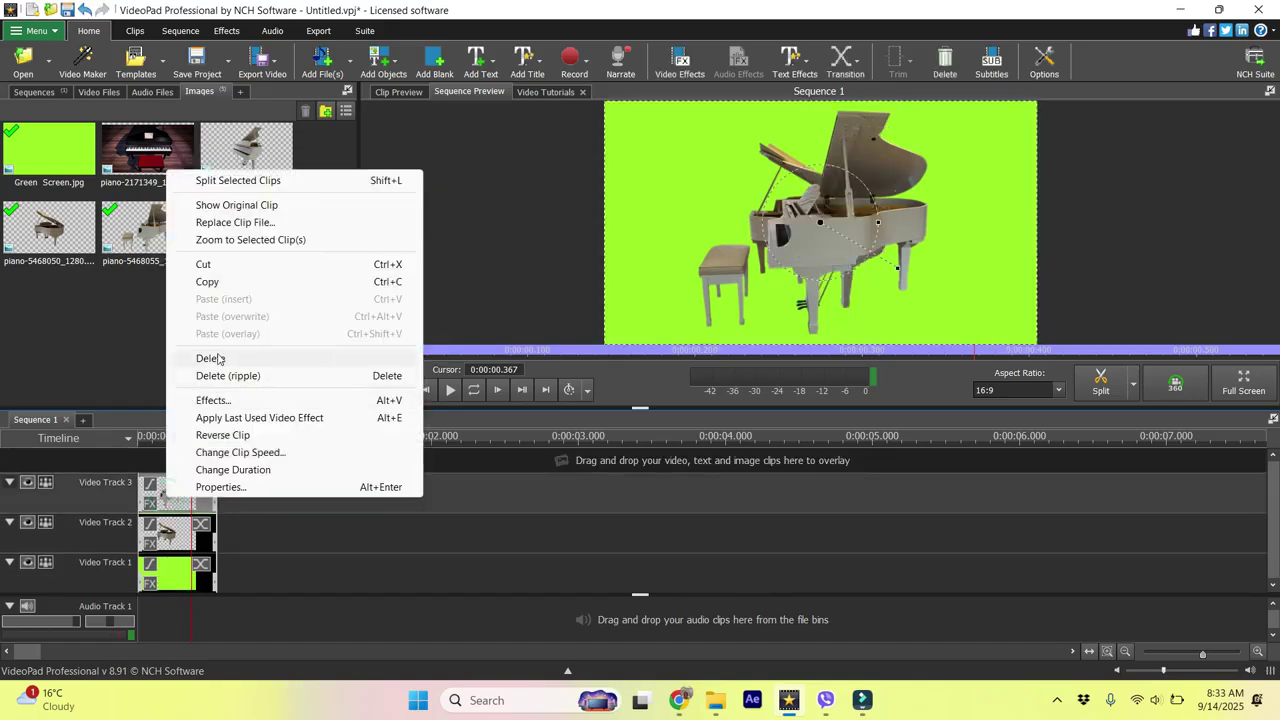
left_click(220, 358)
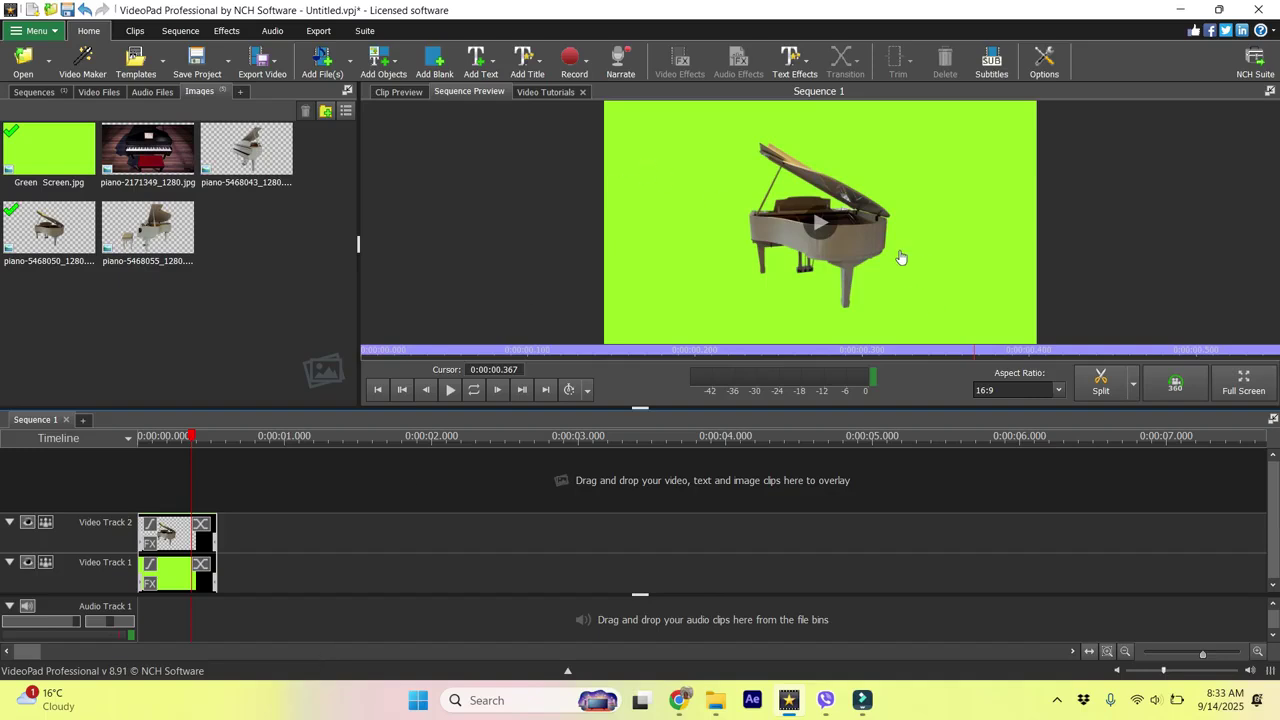
- Add the Split Screen effect to the piano clip on Video Track 2
left_click(182, 541)
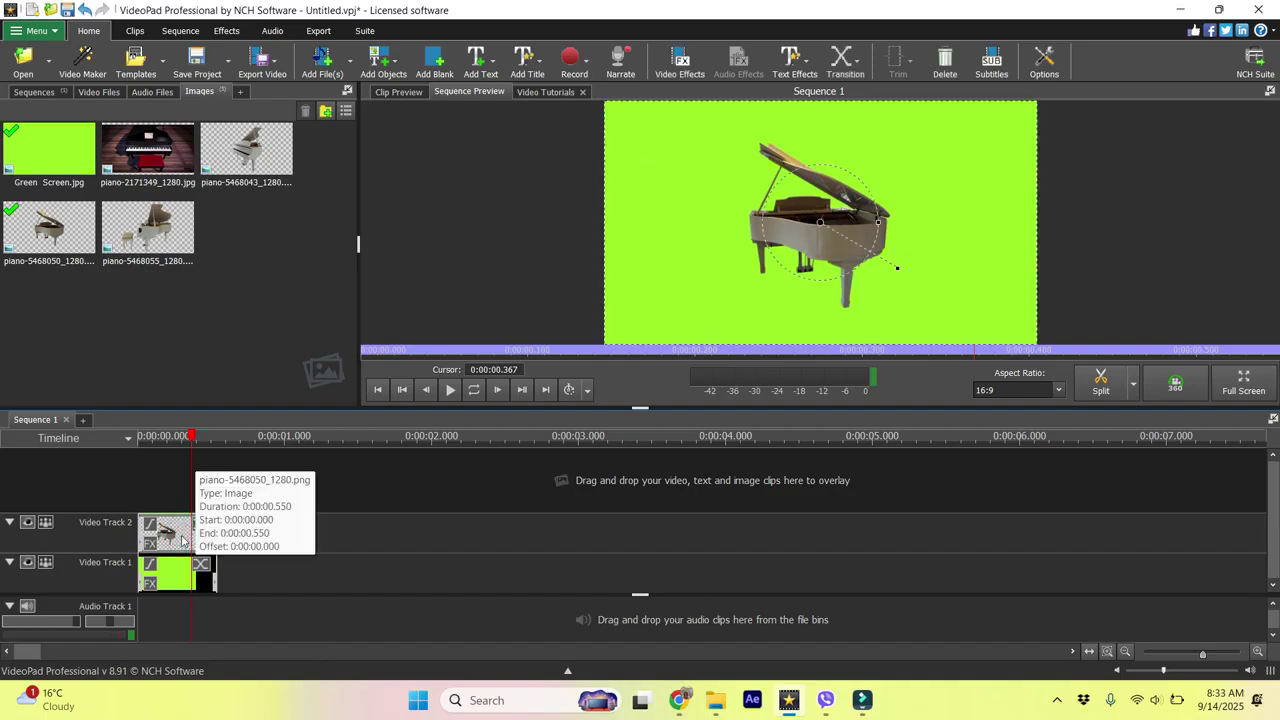
right_click(182, 541)
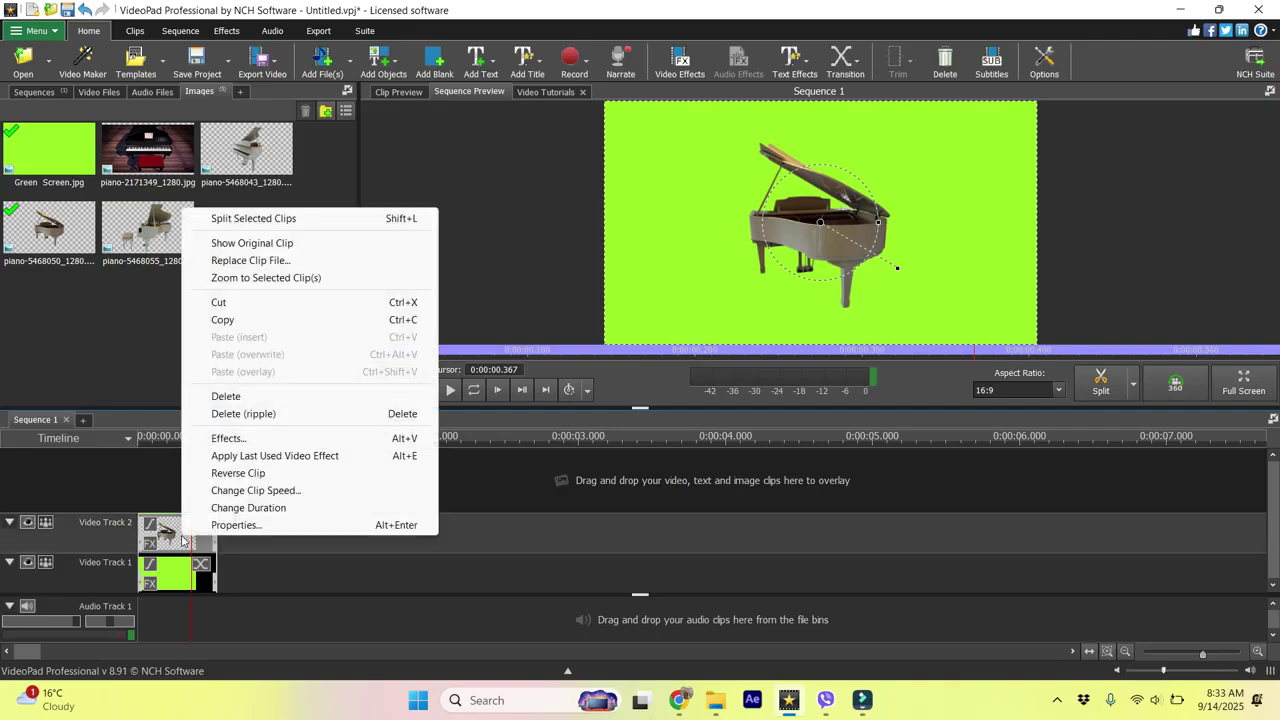
left_click(244, 444)
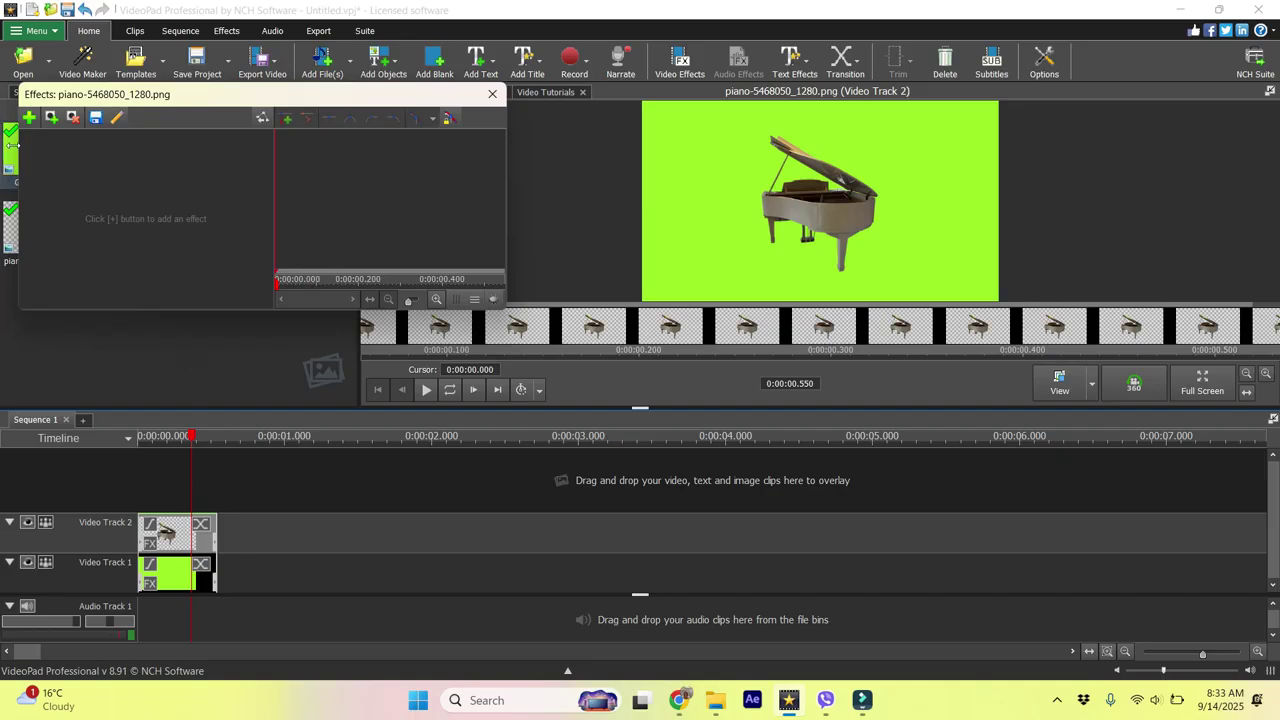
left_click(29, 118)
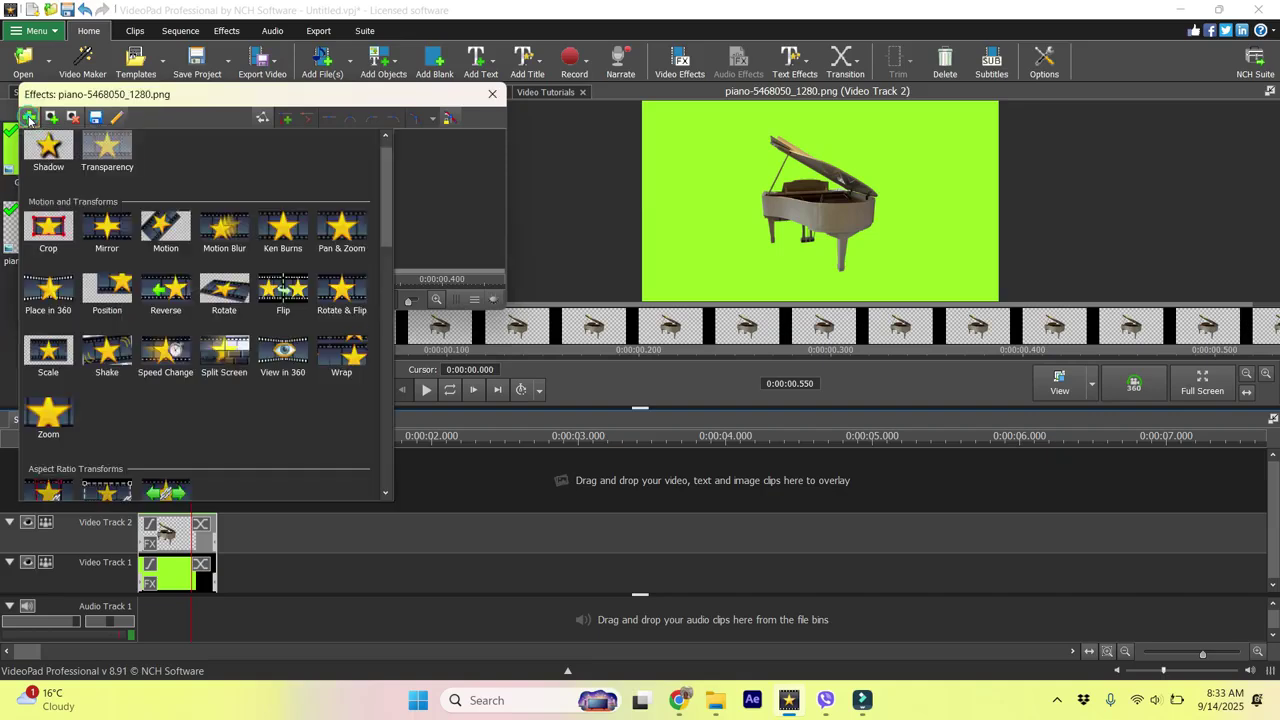
left_click(225, 360)
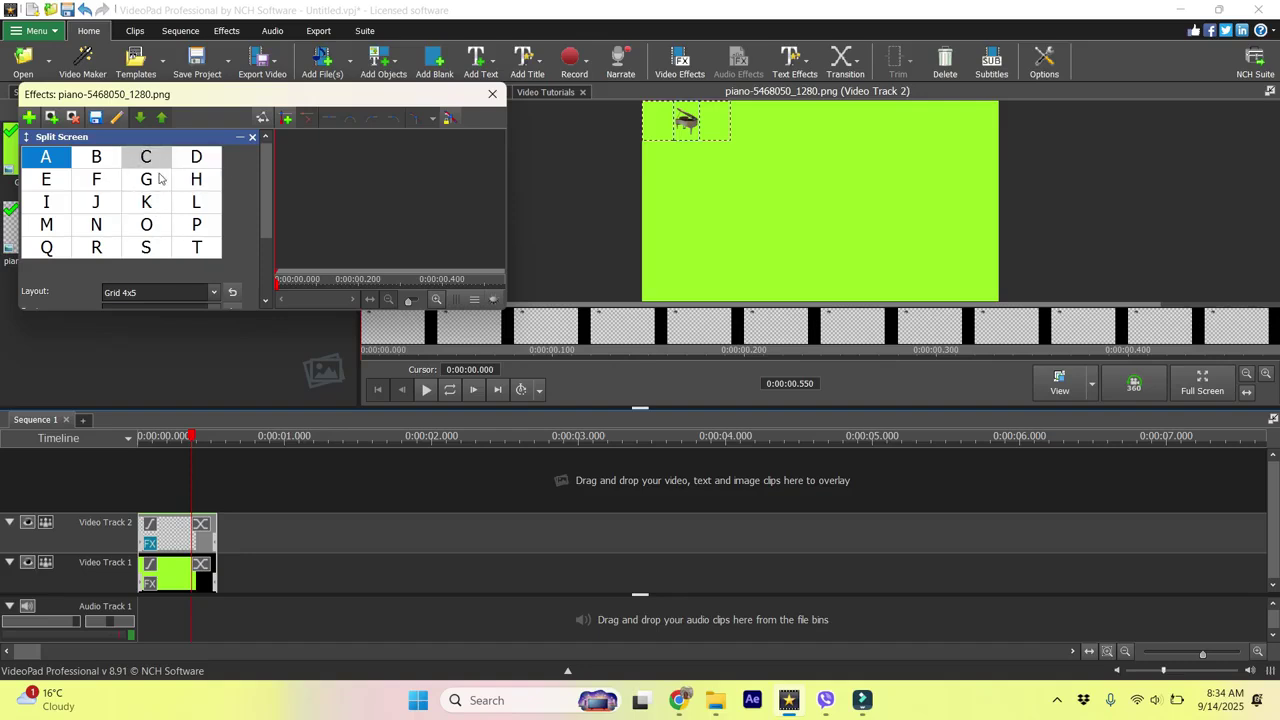
- Try the Grid 4x4 layout for the Split Screen effect and settle on Grid 2x2
left_click_drag(265, 203, 269, 274)
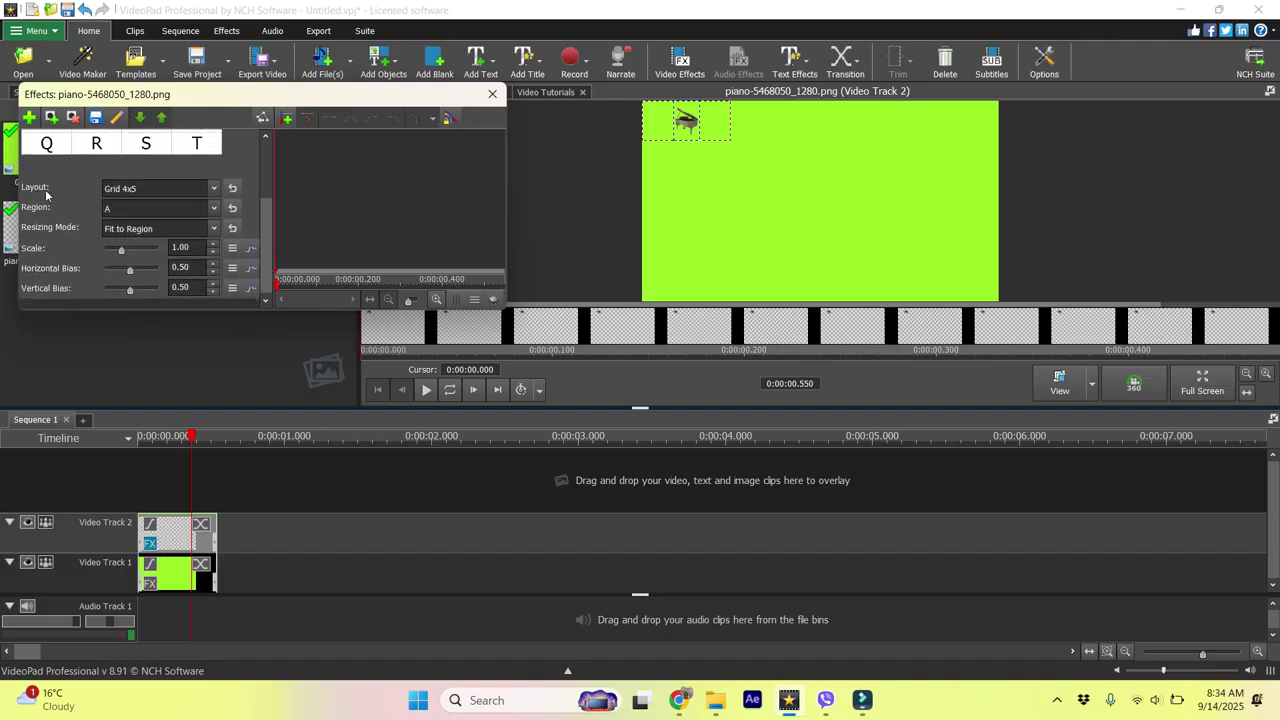
left_click(213, 189)
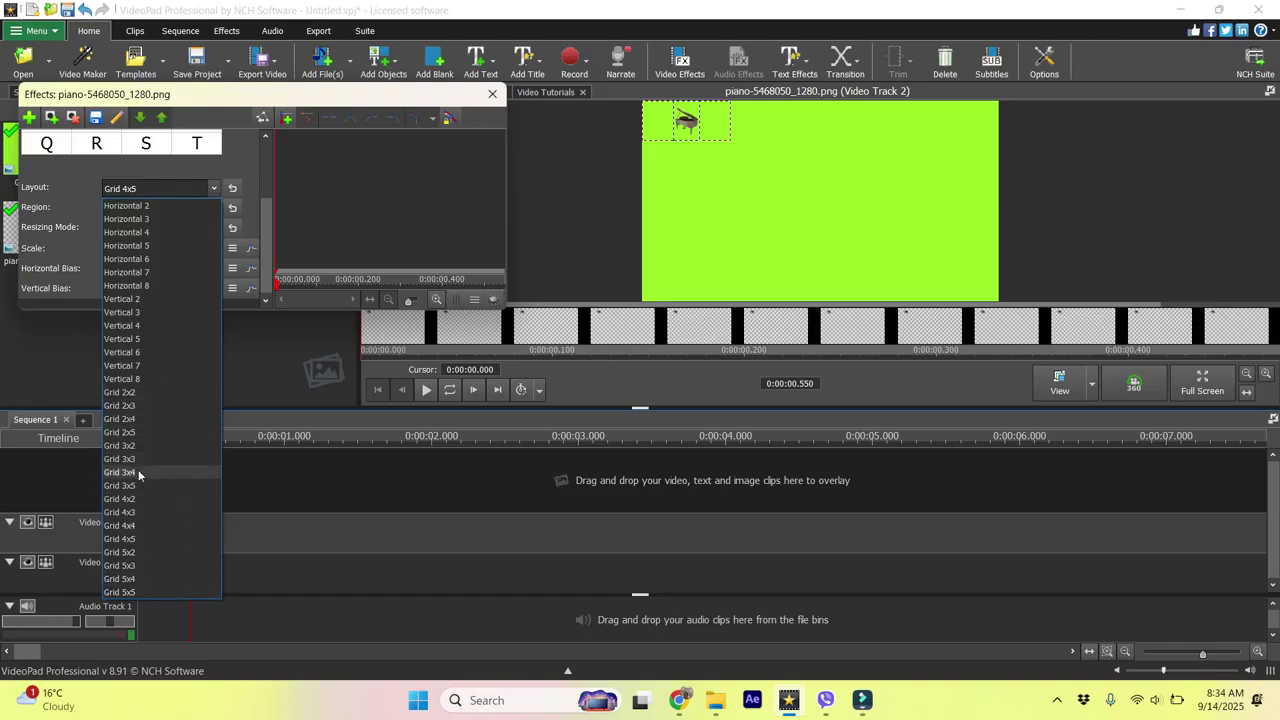
left_click(138, 525)
left_click(214, 185)
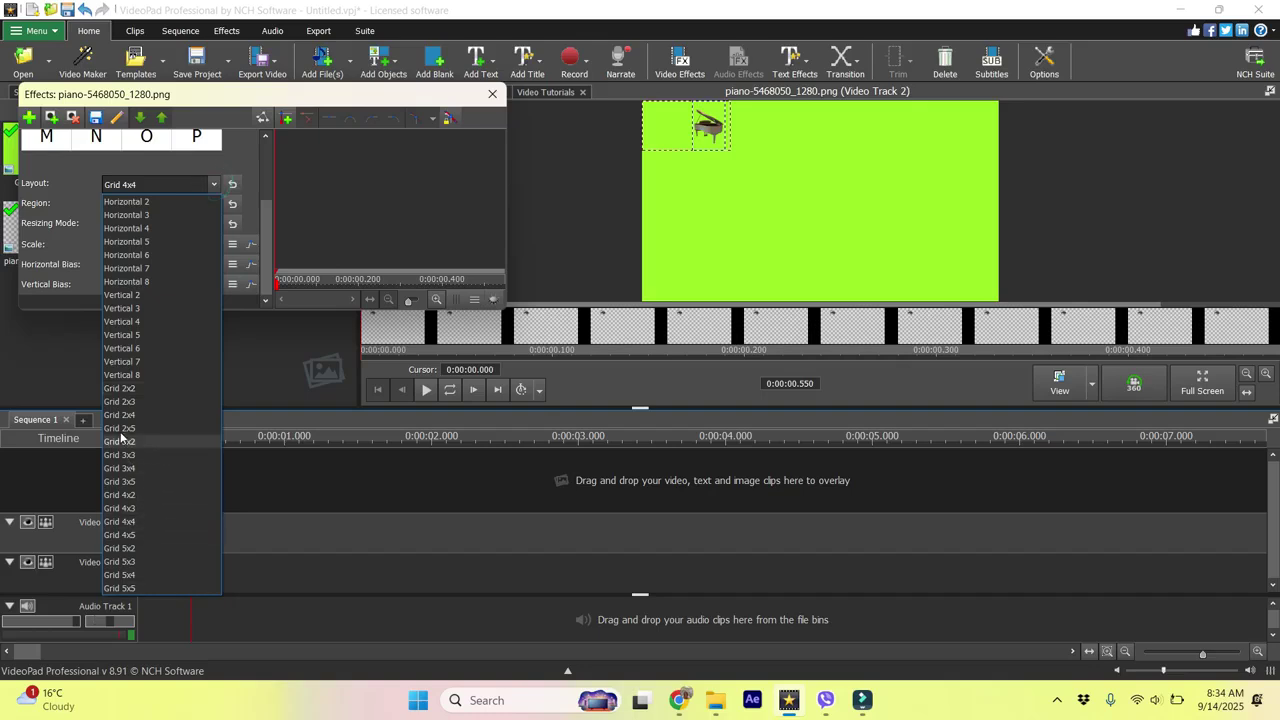
left_click(121, 388)
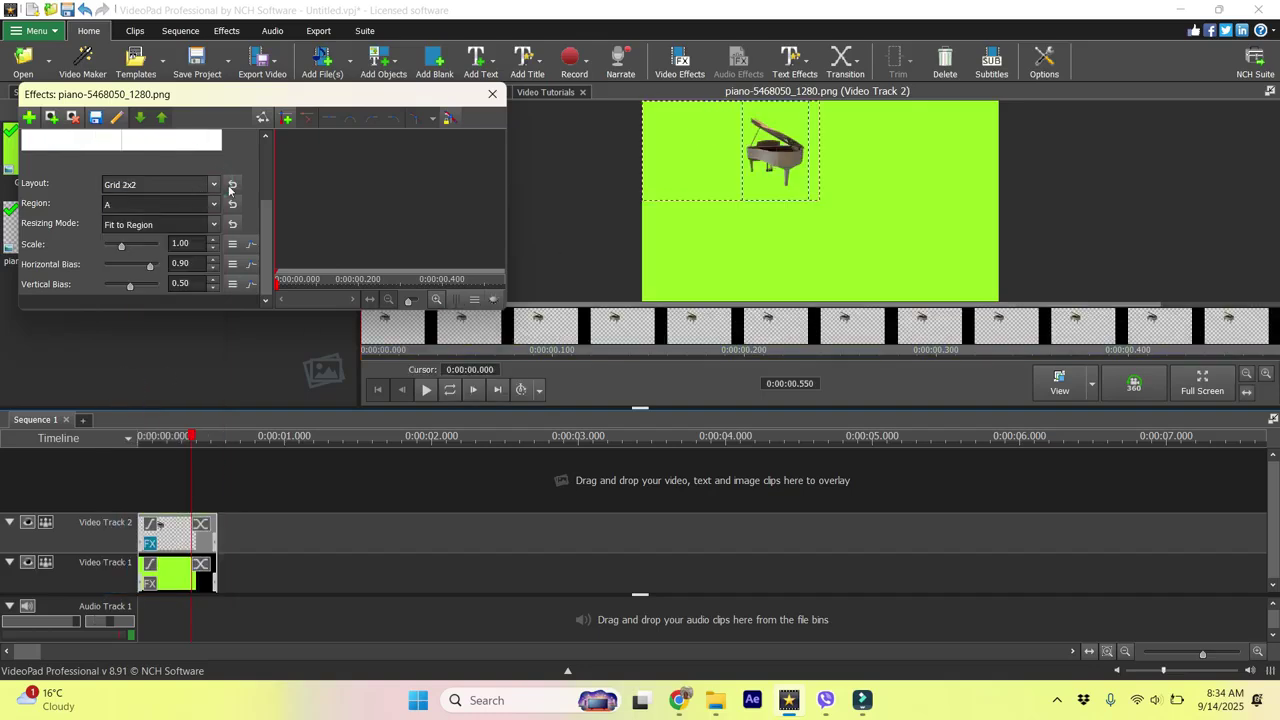
- Place the piano in region B of the split-screen grid, and move it on to region D
left_click_drag(264, 217, 268, 162)
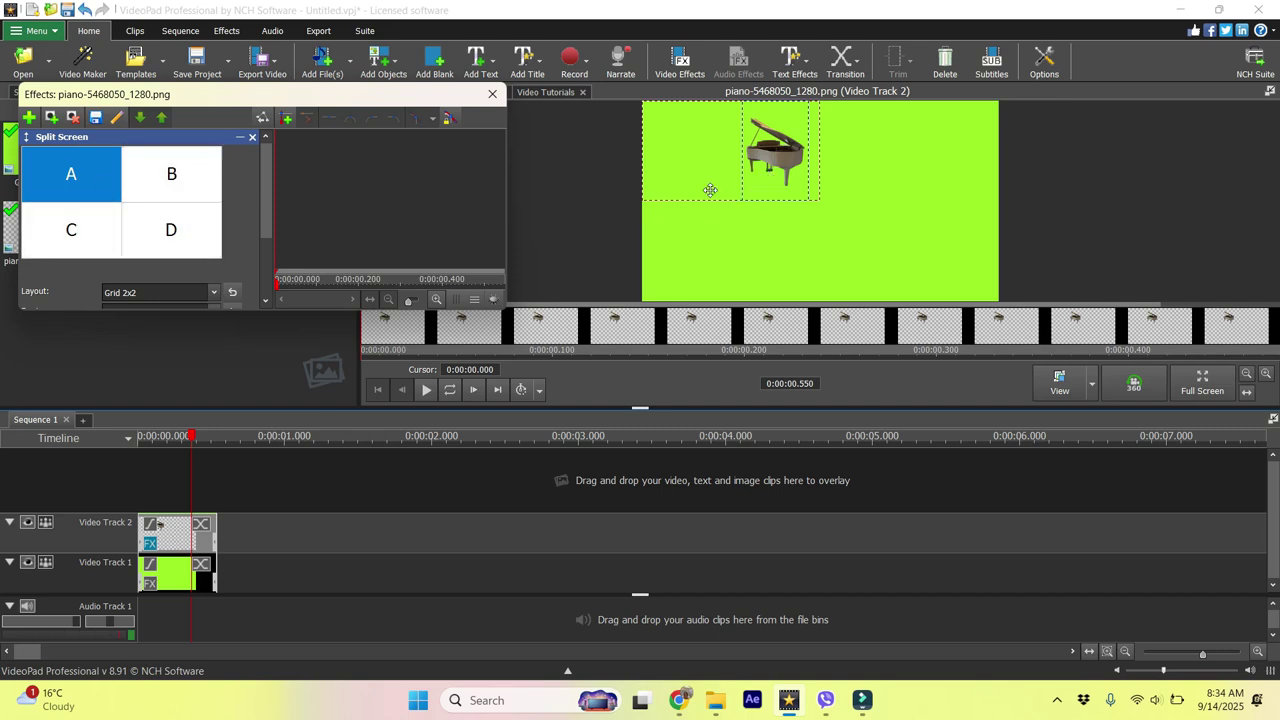
left_click(155, 186)
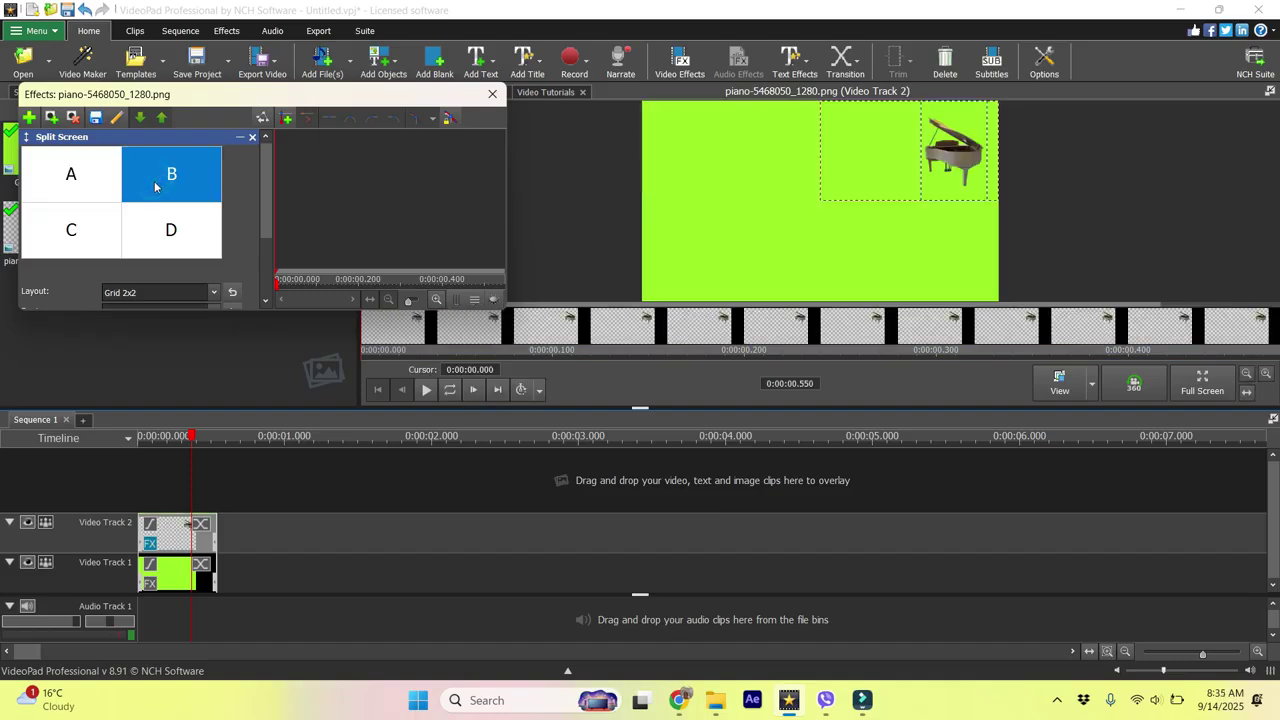
left_click(166, 234)
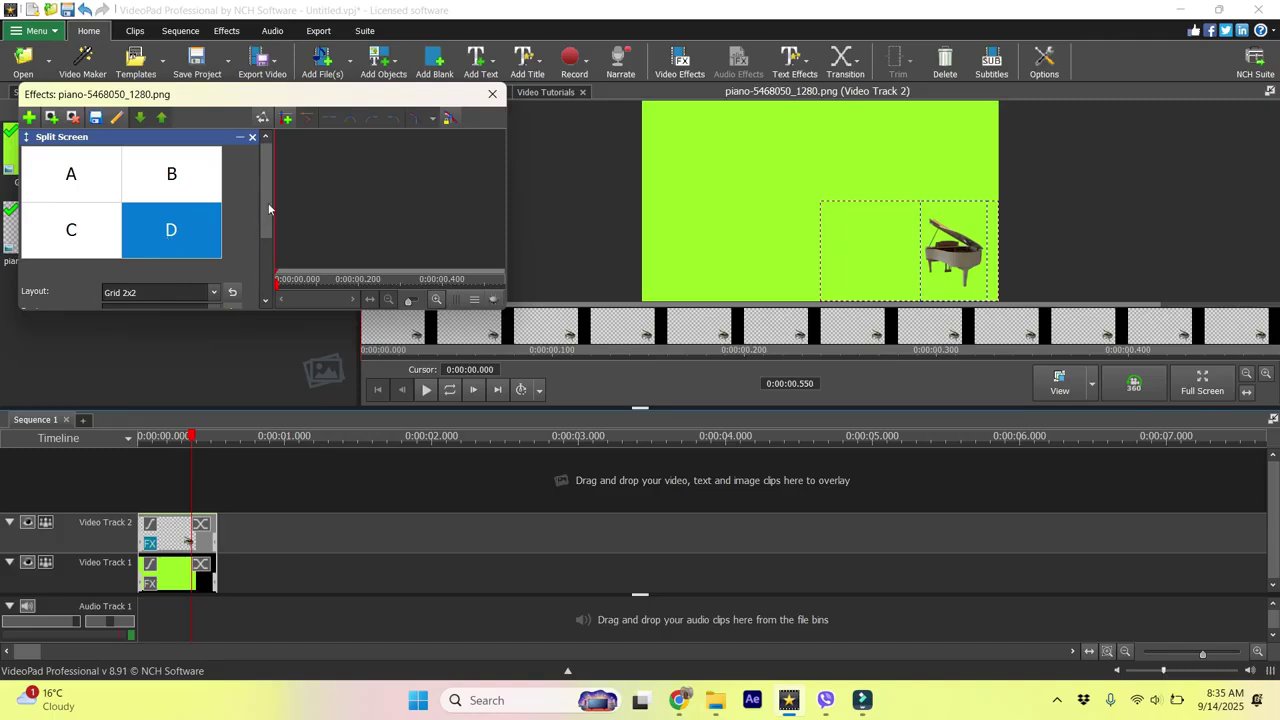
- Try the Fill Region and Crop to Region resizing modes for the piano in region D, and return to Fit to Region
scroll(268, 203, "down", 2)
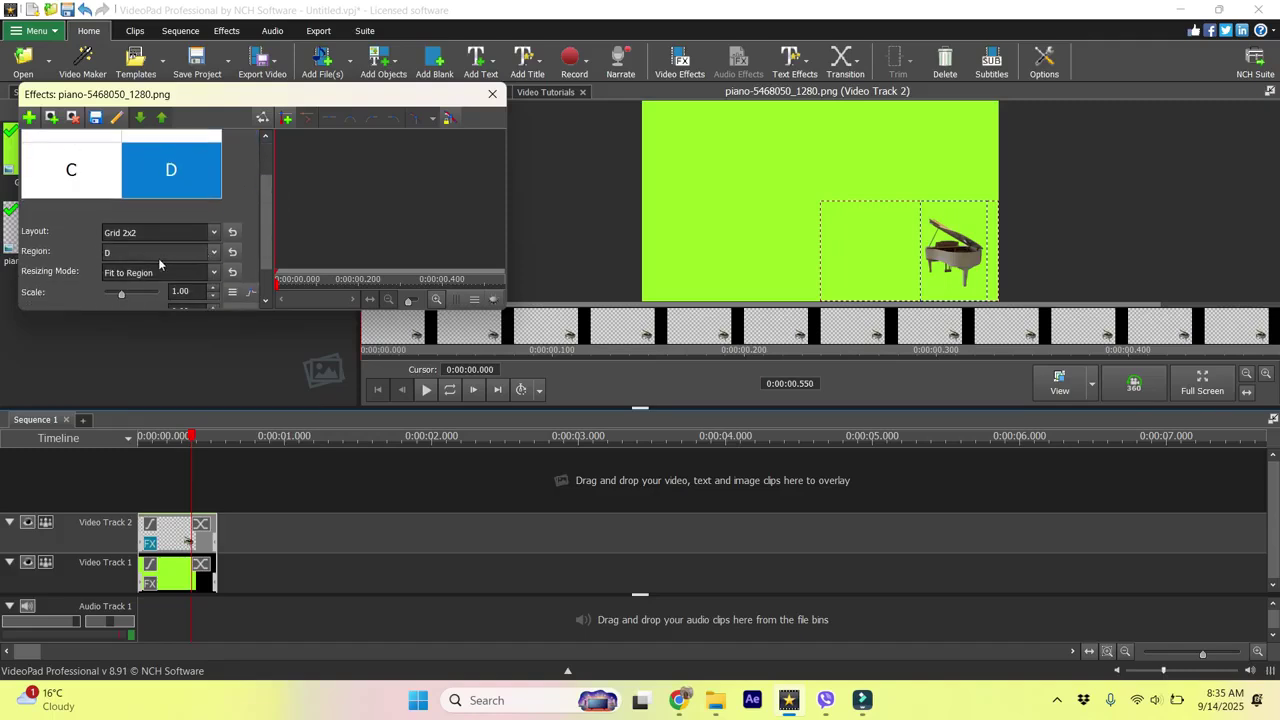
left_click(150, 273)
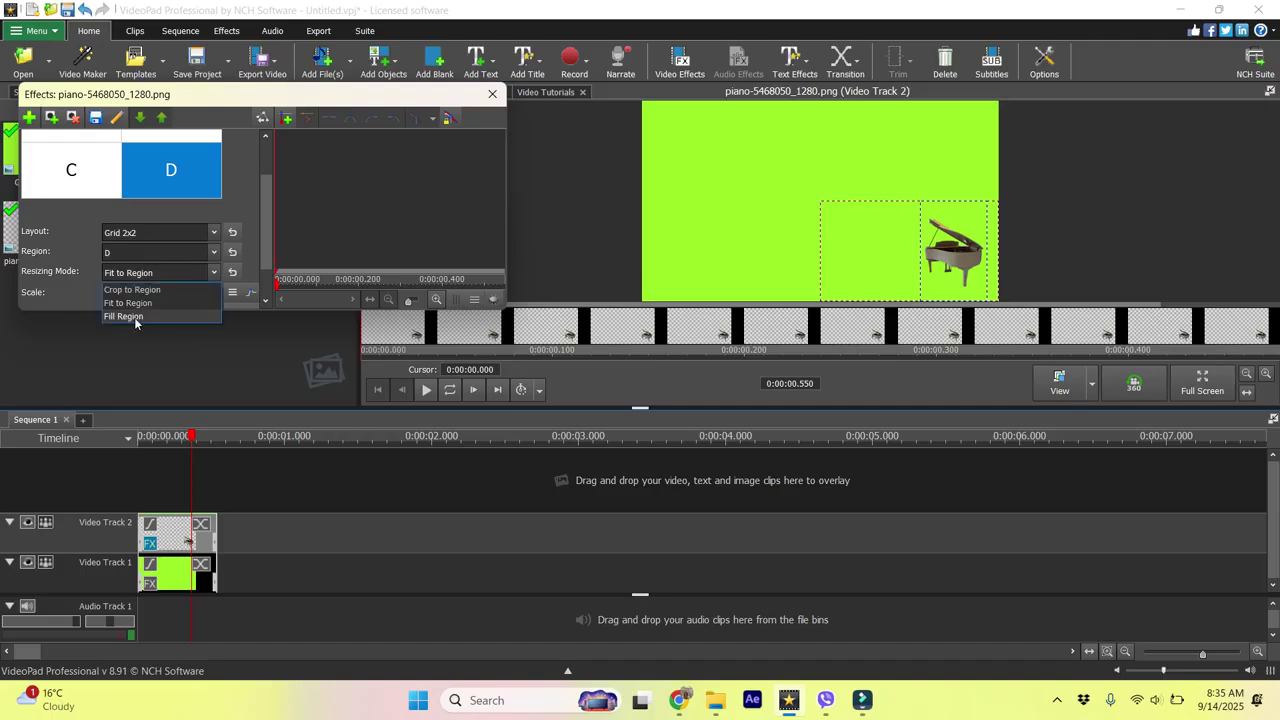
left_click(140, 316)
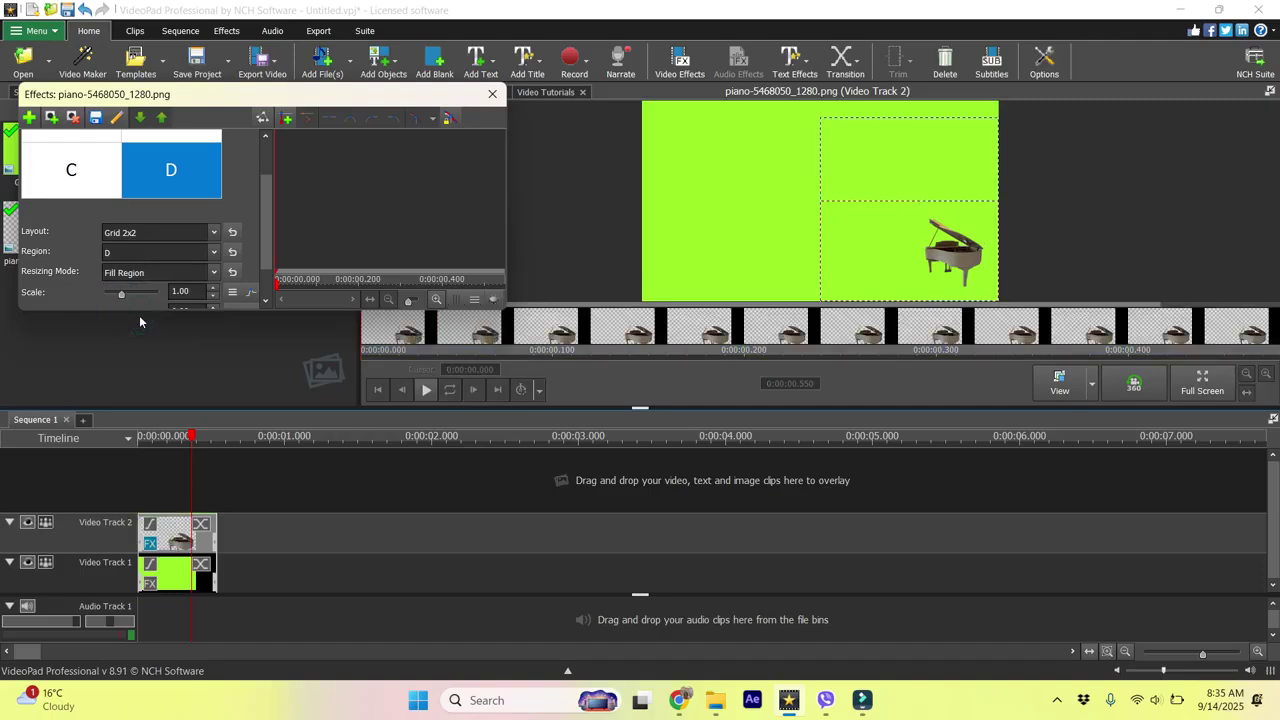
left_click(214, 269)
left_click(145, 302)
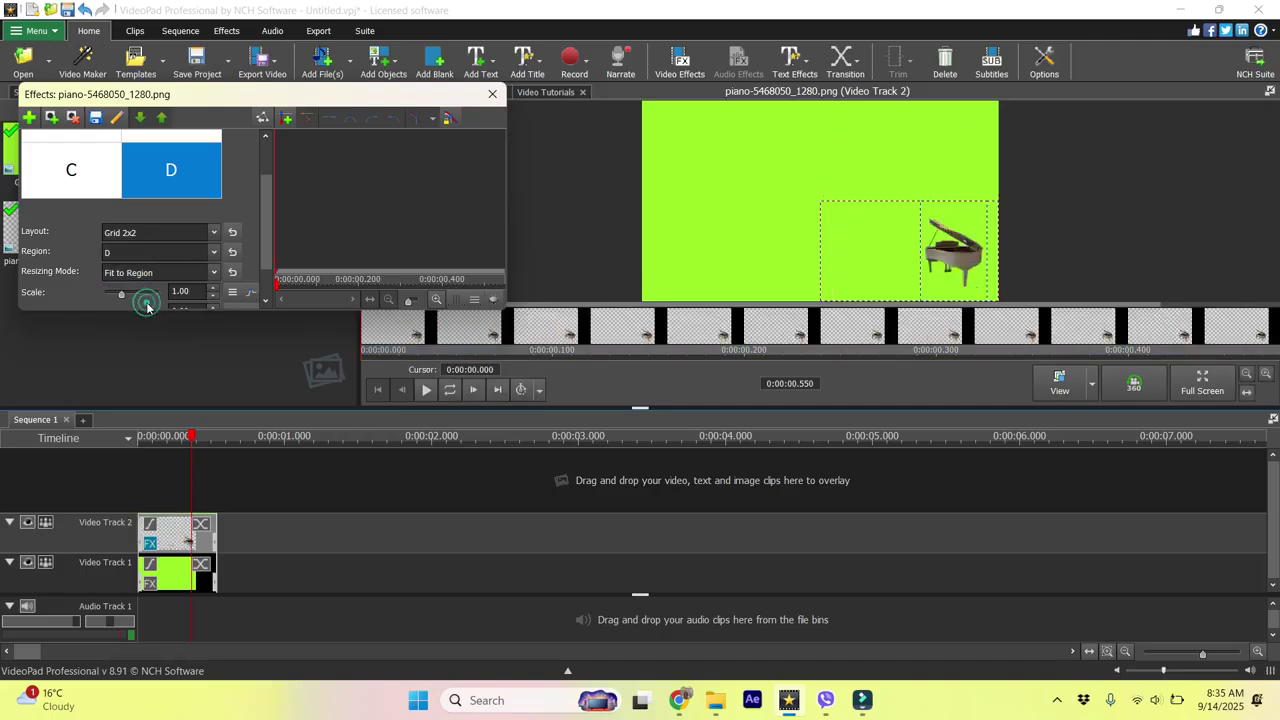
left_click(215, 274)
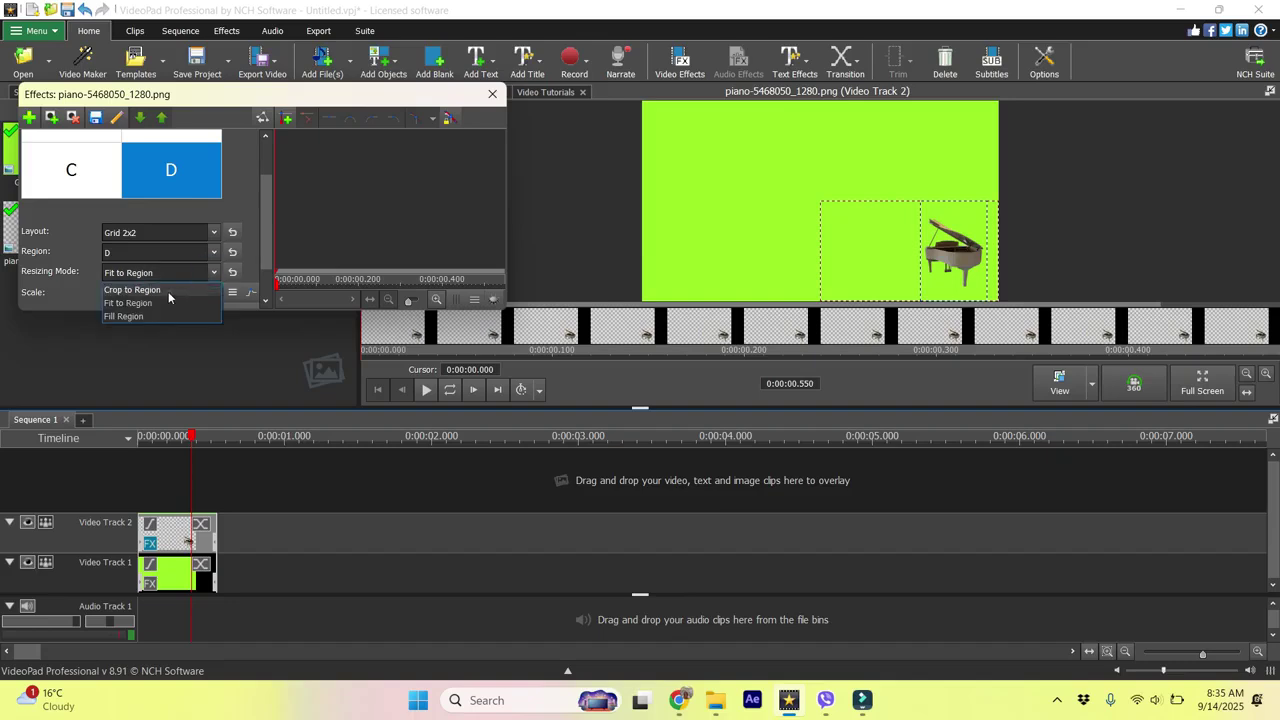
left_click(168, 291)
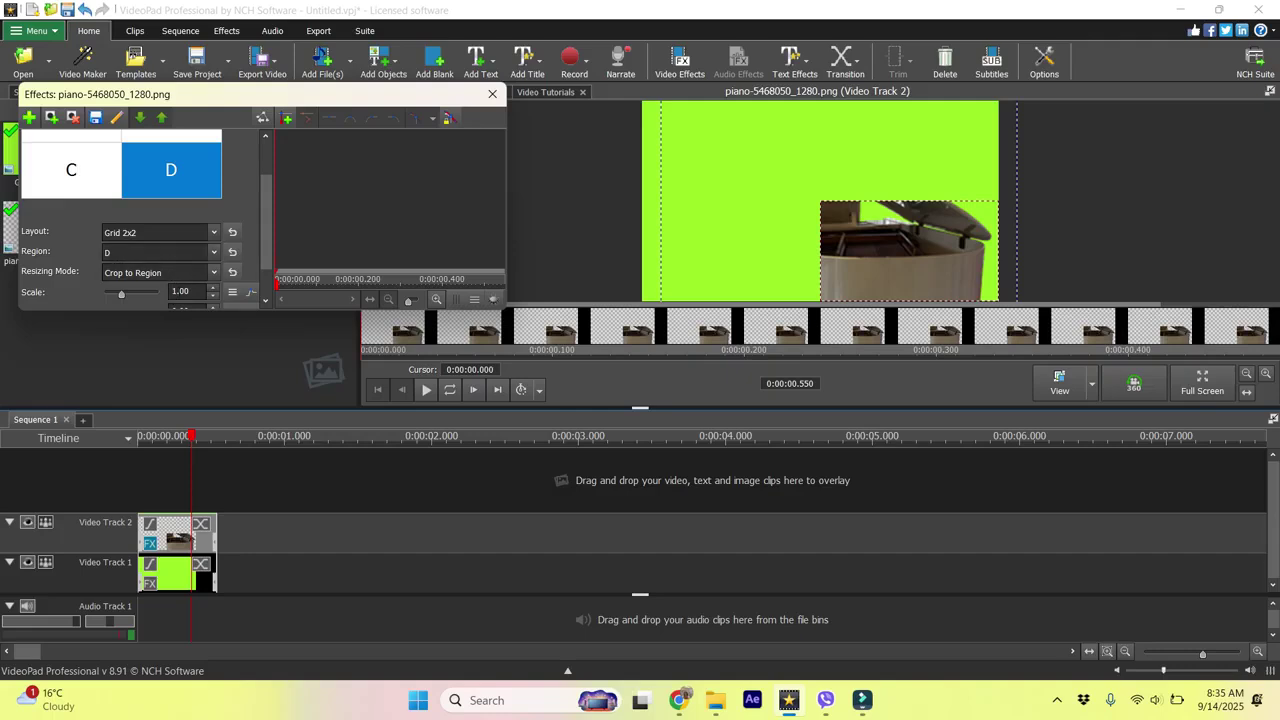
left_click(213, 273)
left_click(167, 302)
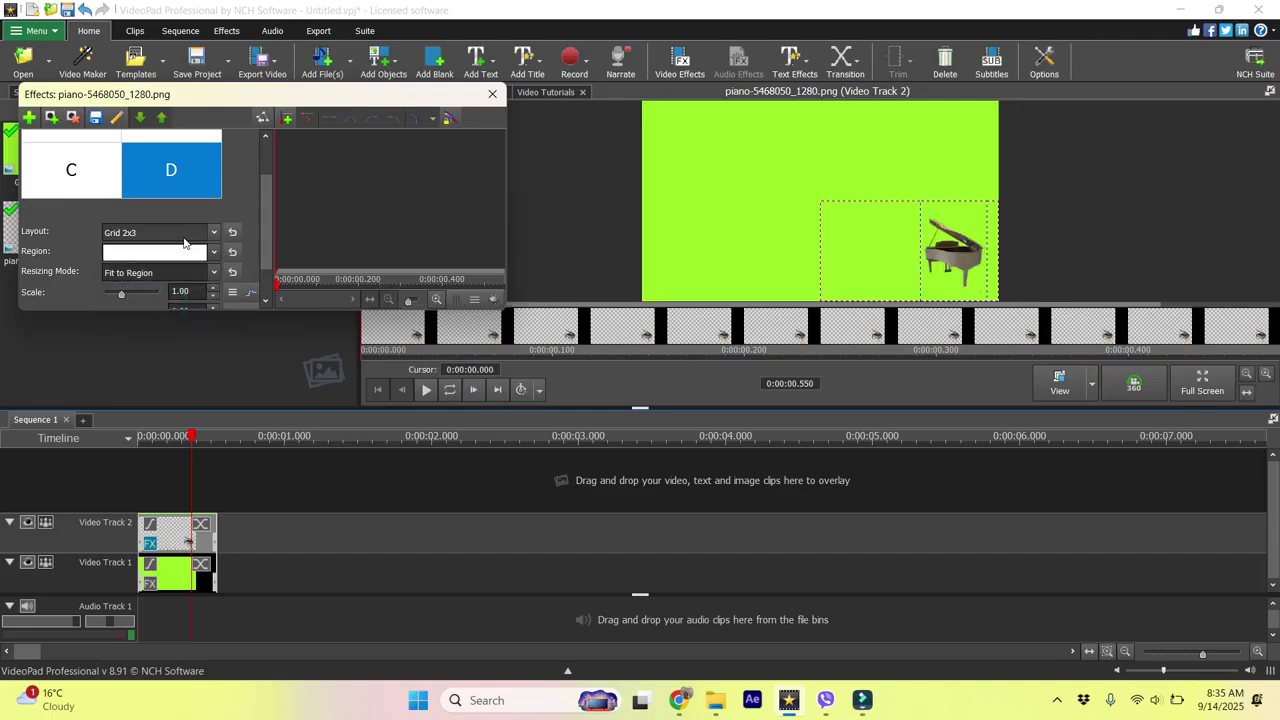
- Try enlarging the piano to a Scale of 1.67 within its split-screen region, and bring the Scale down to 0.96
scroll(183, 236, "down", 2)
scroll(183, 236, "up", 1)
left_click_drag(264, 246, 268, 258)
left_click_drag(123, 268, 144, 263)
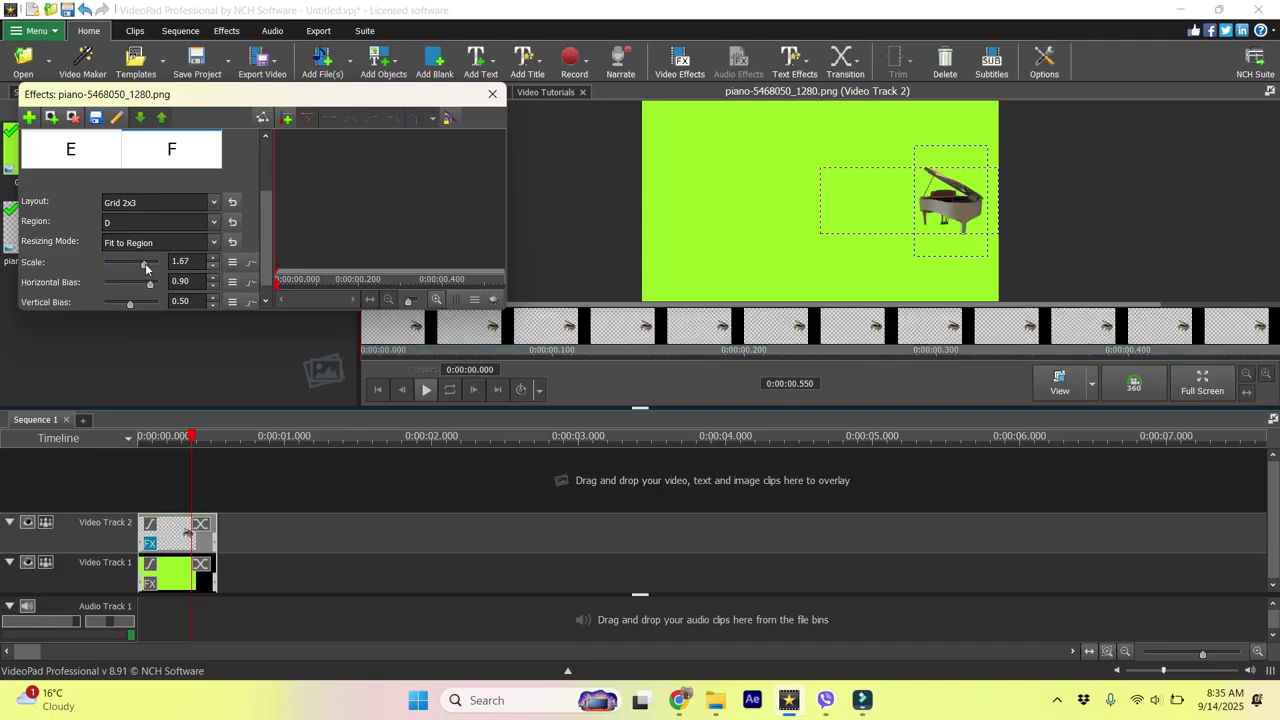
left_click_drag(145, 263, 121, 266)
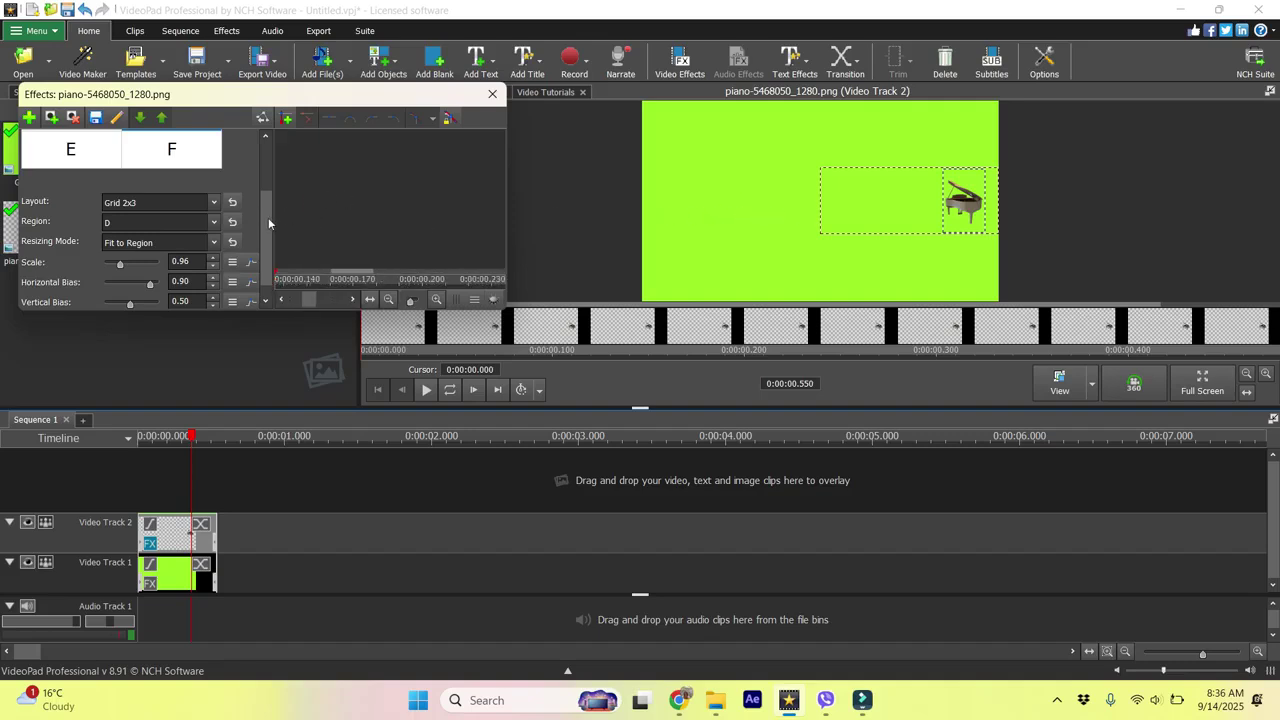
- Set the Split Screen layout to Grid 2x2 with the piano in region D, and close the effect settings
left_click_drag(267, 217, 263, 160)
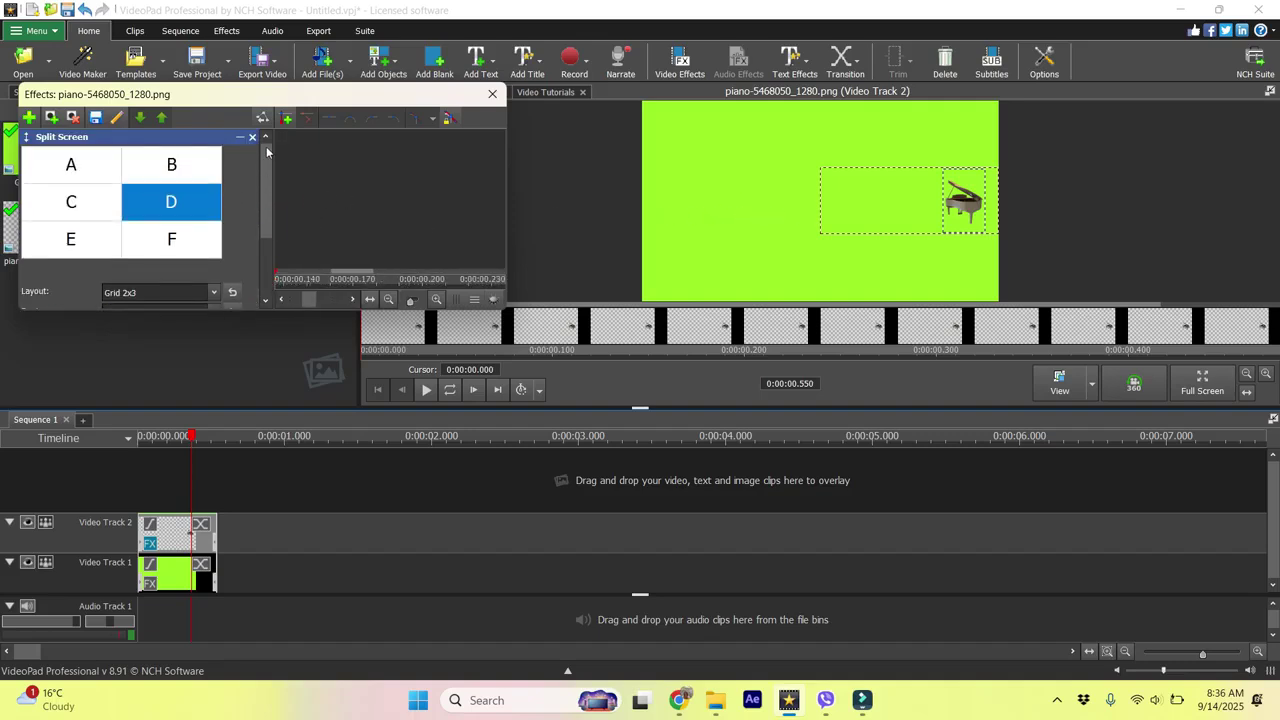
left_click(214, 292)
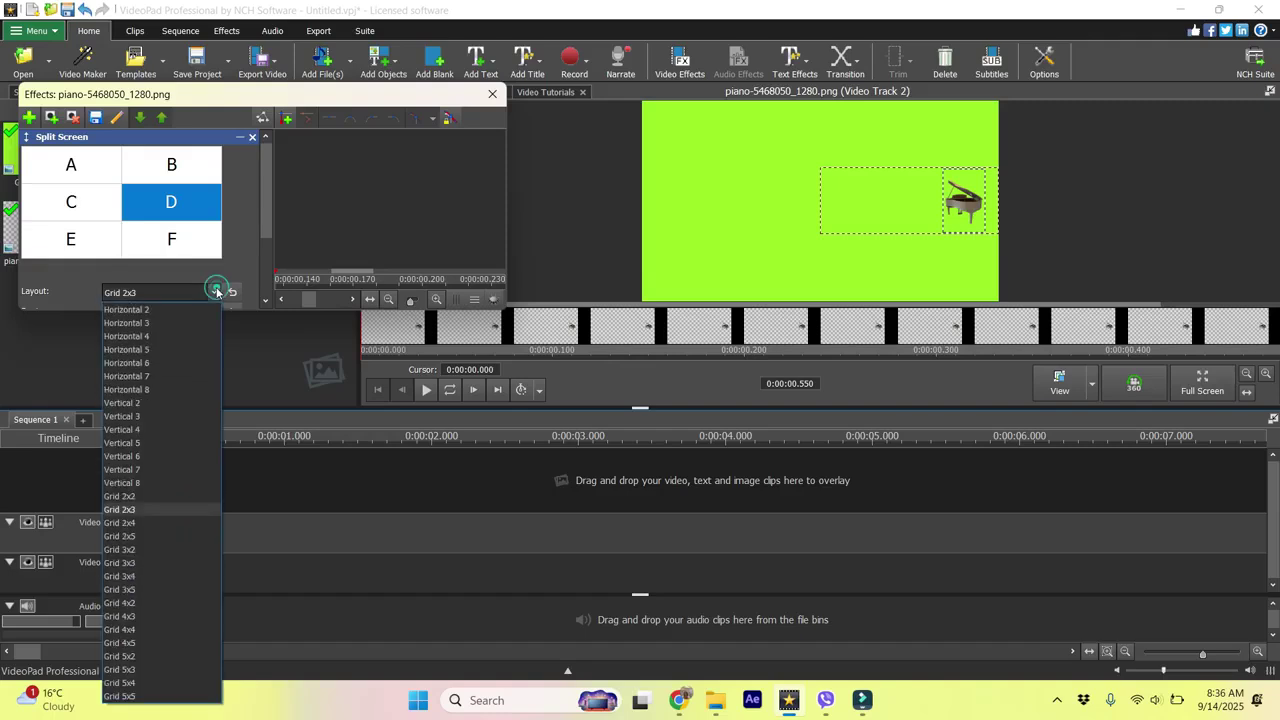
left_click(132, 497)
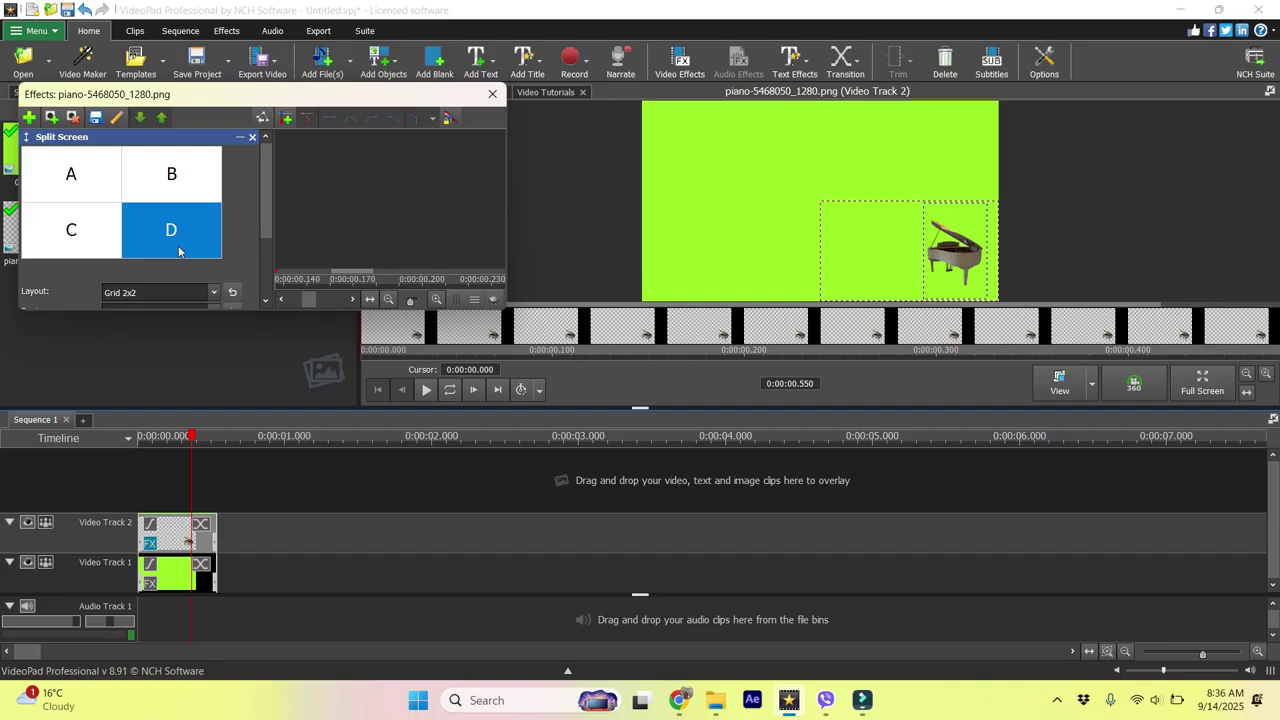
left_click(492, 93)
- Place piano-2171349_1280.jpg on Video Track 3, the piano-5468043_1280 image on Video Track 4 and the piano-5468055_1280 image on Video Track 5
left_click(148, 150)
left_click_drag(138, 443, 135, 494)
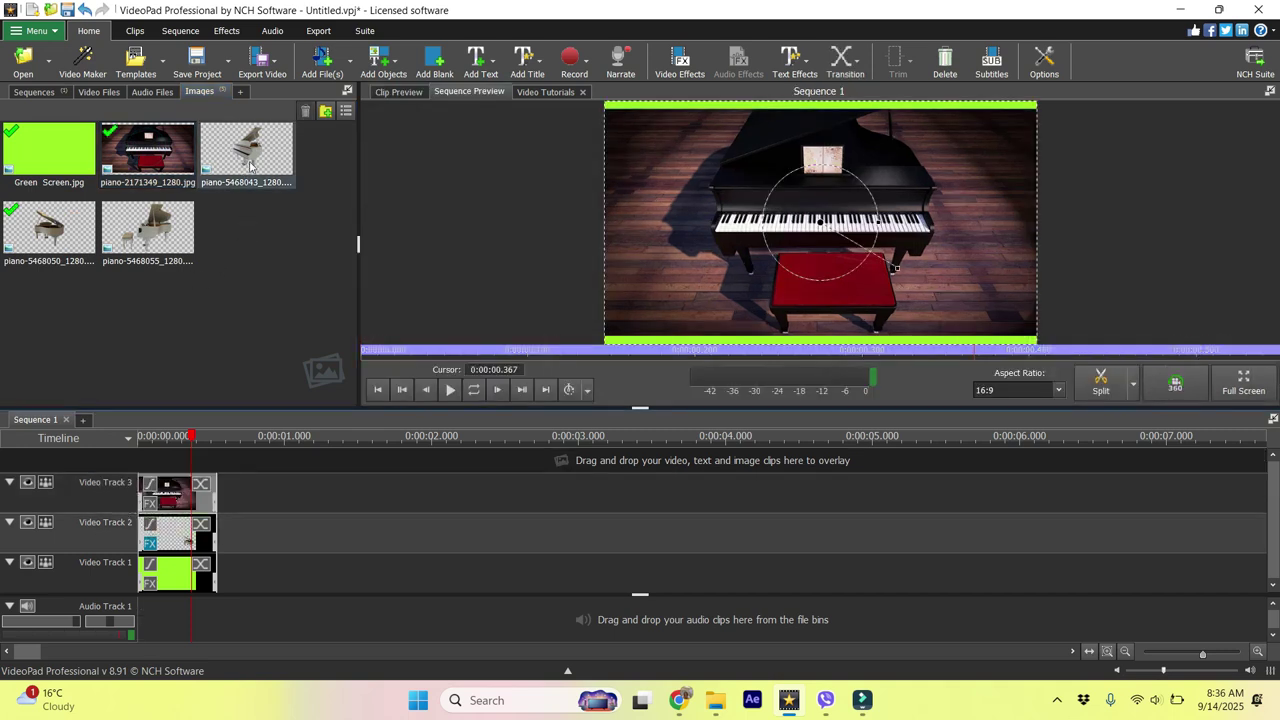
left_click_drag(246, 150, 148, 465)
left_click_drag(147, 228, 128, 456)
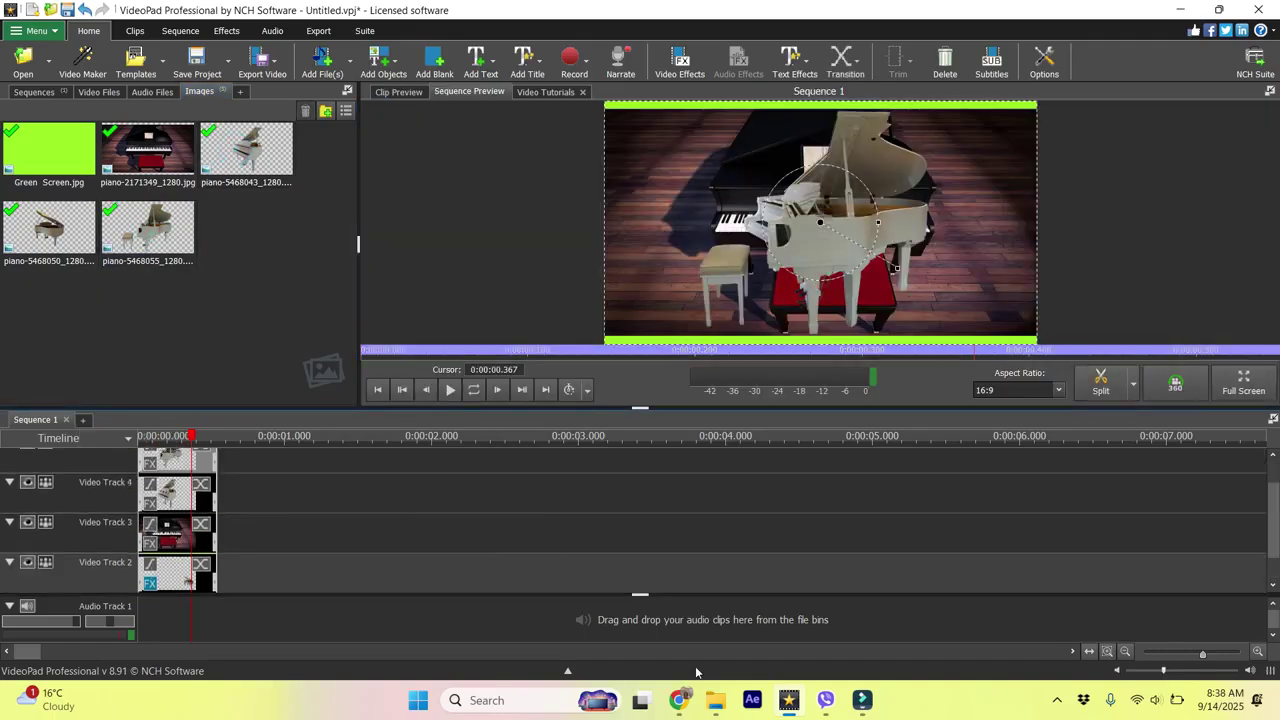
- Add the Split Screen effect to the piano-2171349_1280.jpg clip on Video Track 3 and place it in region B
right_click(164, 538)
left_click(228, 437)
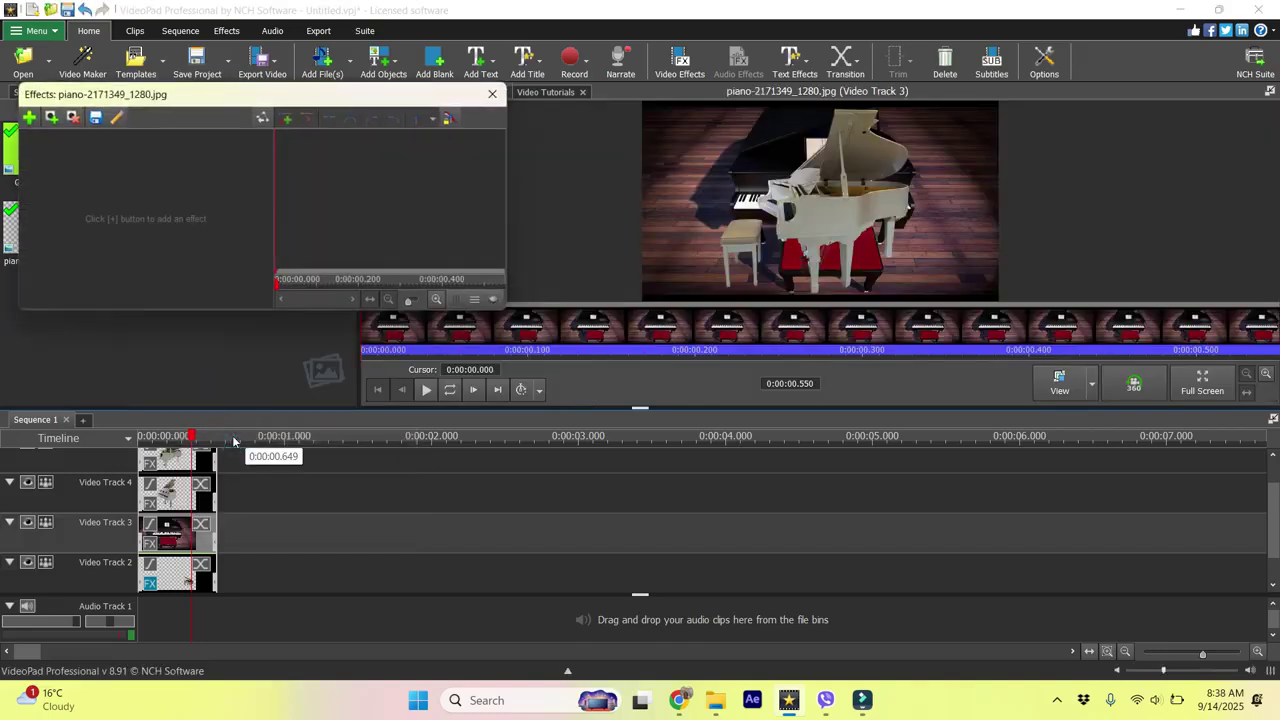
left_click(29, 118)
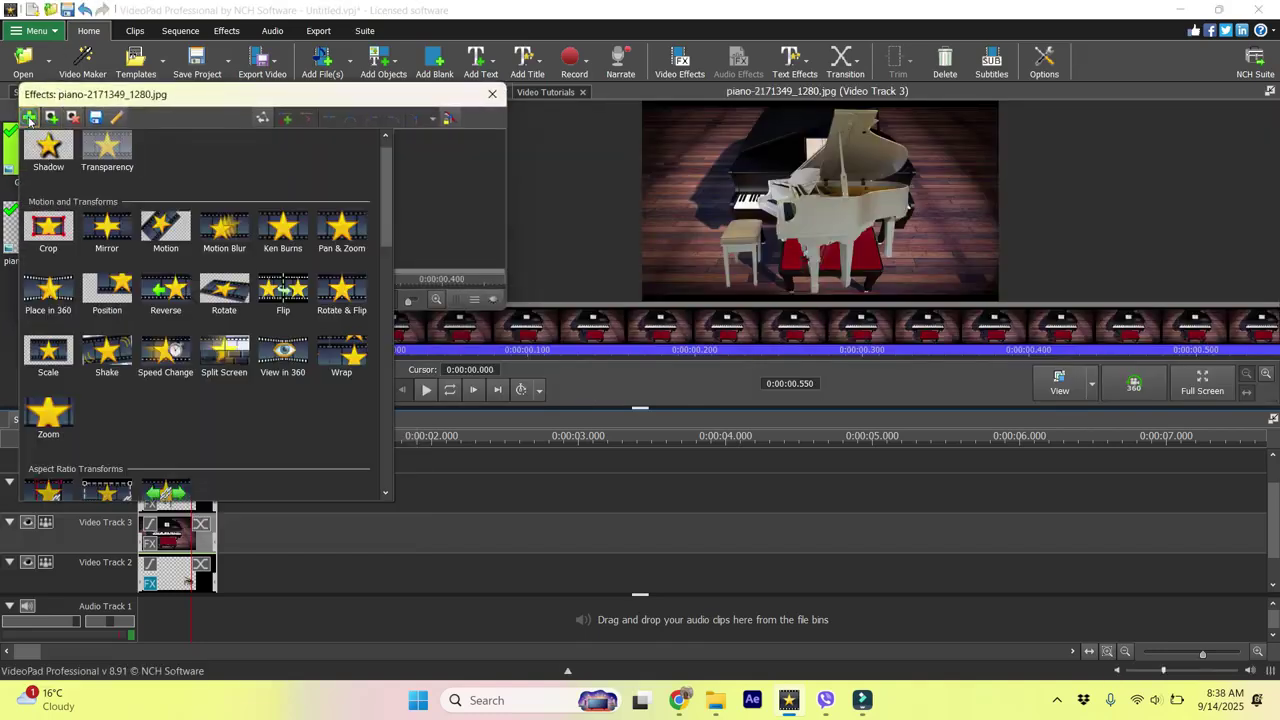
left_click(224, 358)
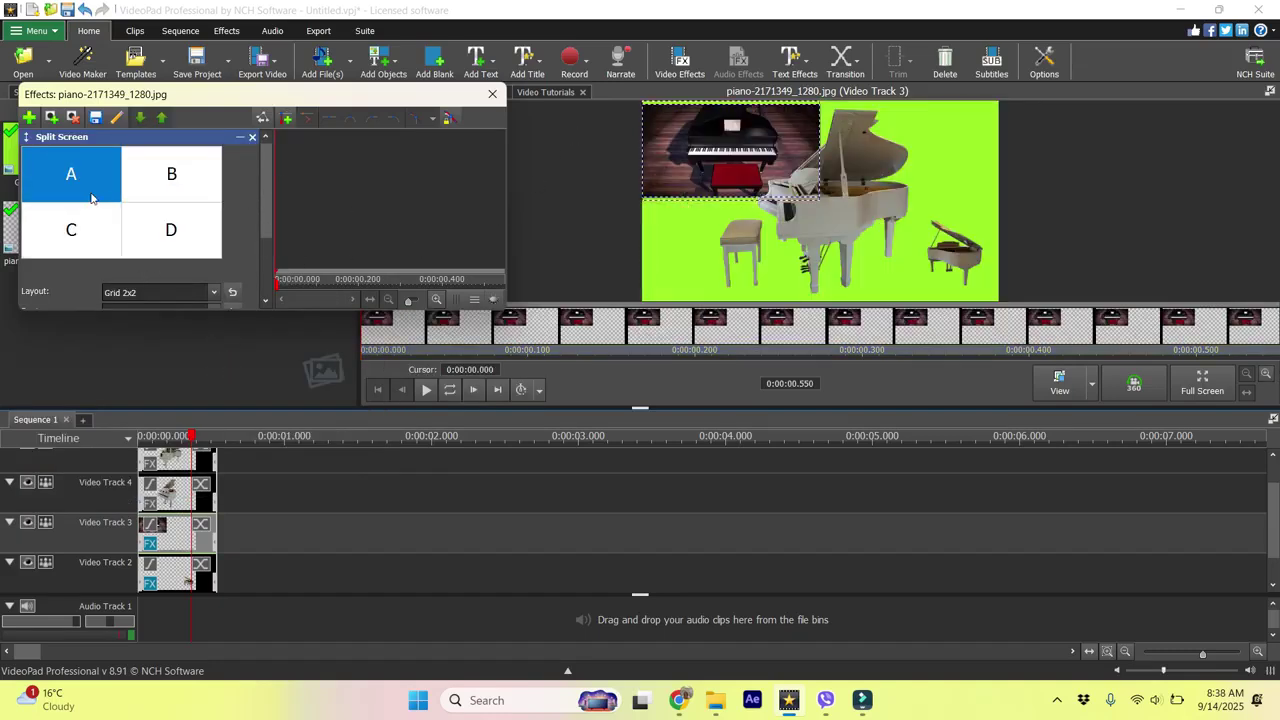
left_click(176, 178)
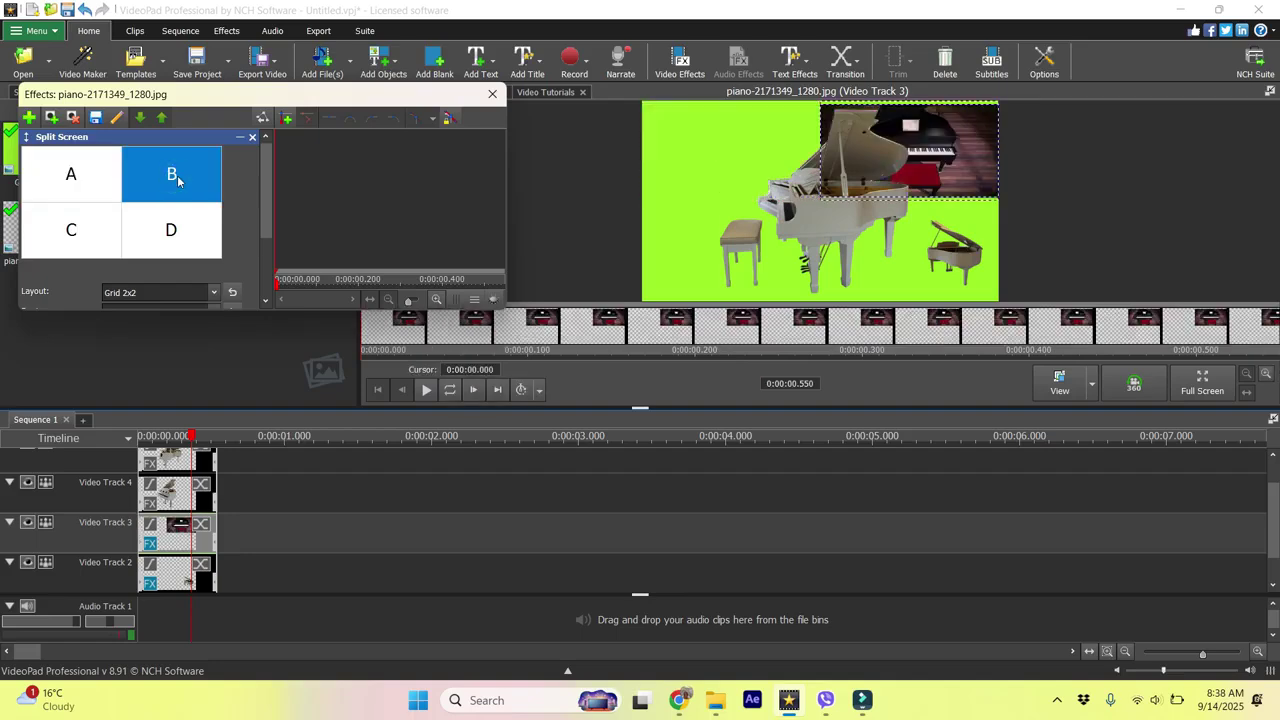
- Add the Split Screen effect to the piano-5468043_1280.png clip on Video Track 4, keeping it in region A
left_click(170, 503)
right_click(170, 503)
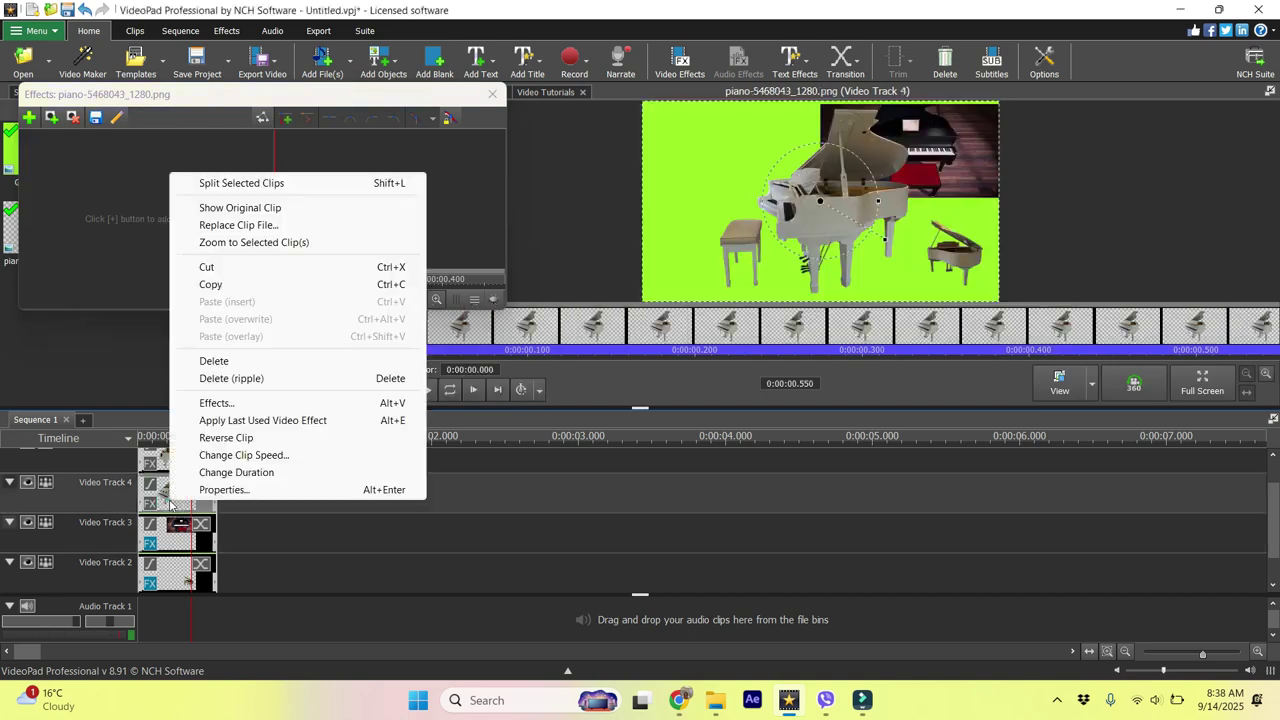
left_click(225, 403)
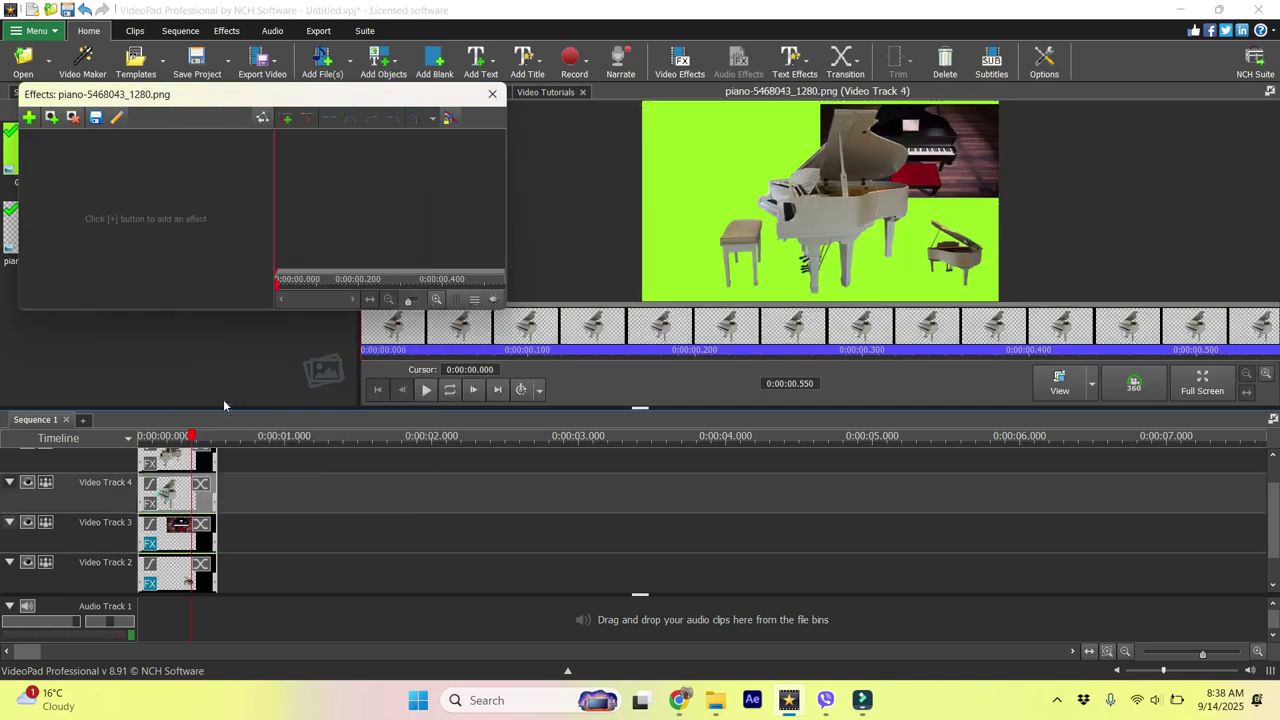
left_click(29, 118)
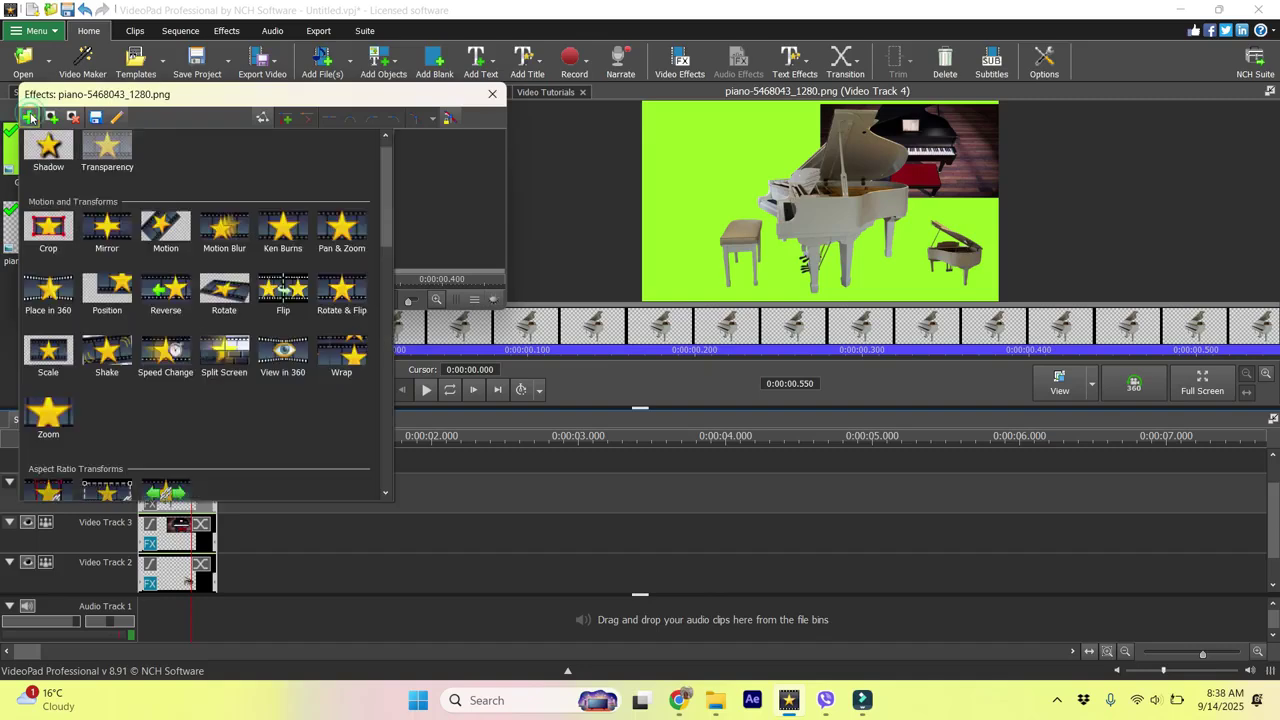
left_click(222, 355)
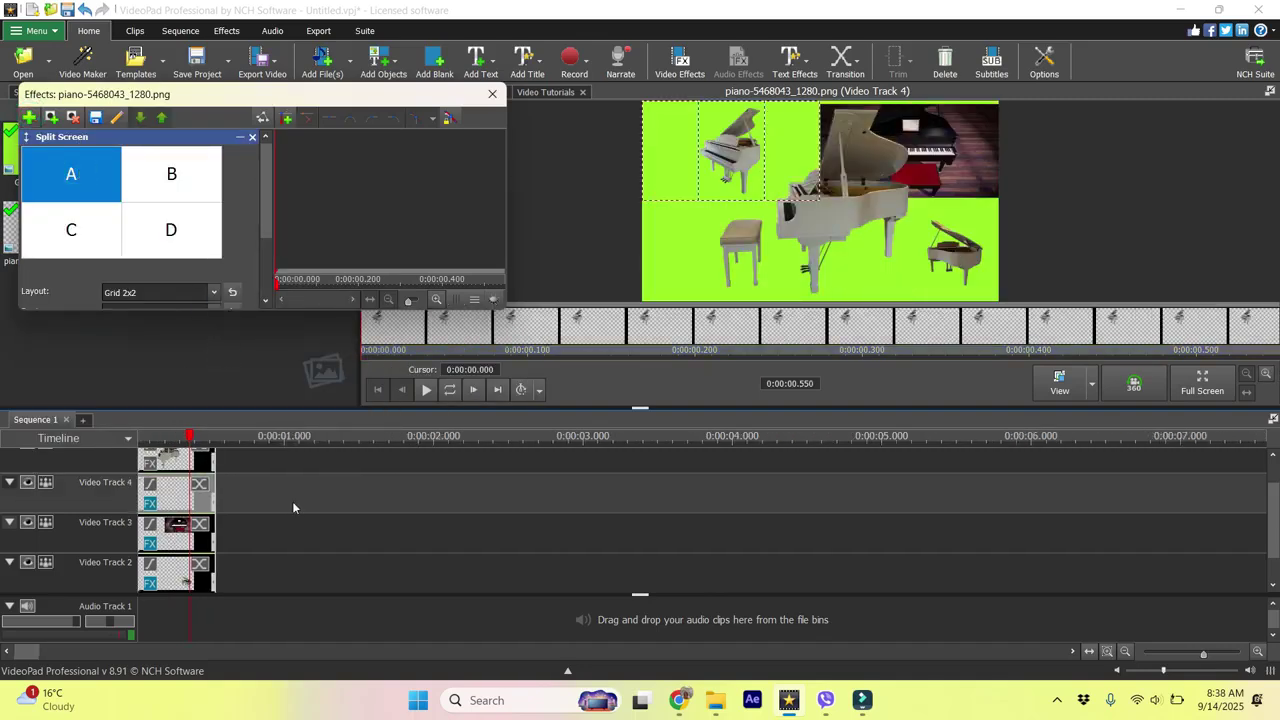
- Add the Split Screen effect to the piano-5468055_1280.png clip on Video Track 5, place it in region C, and close the effect settings
left_click(170, 462)
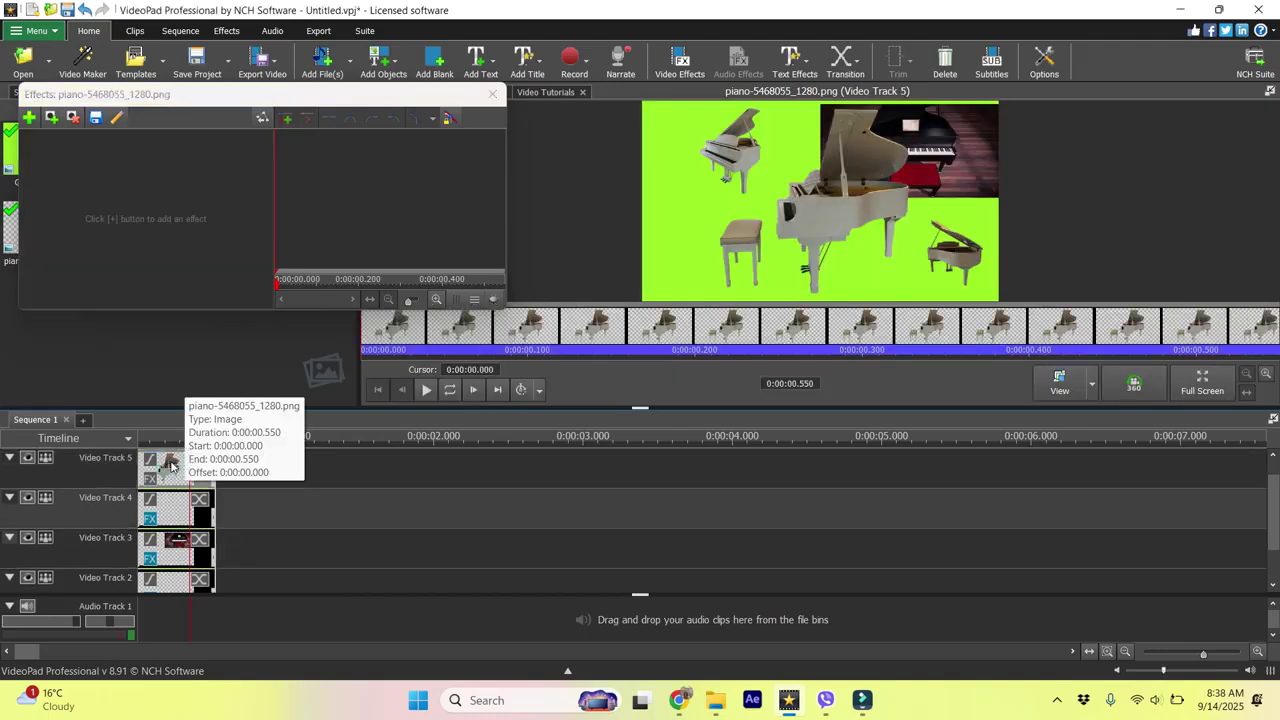
right_click(170, 465)
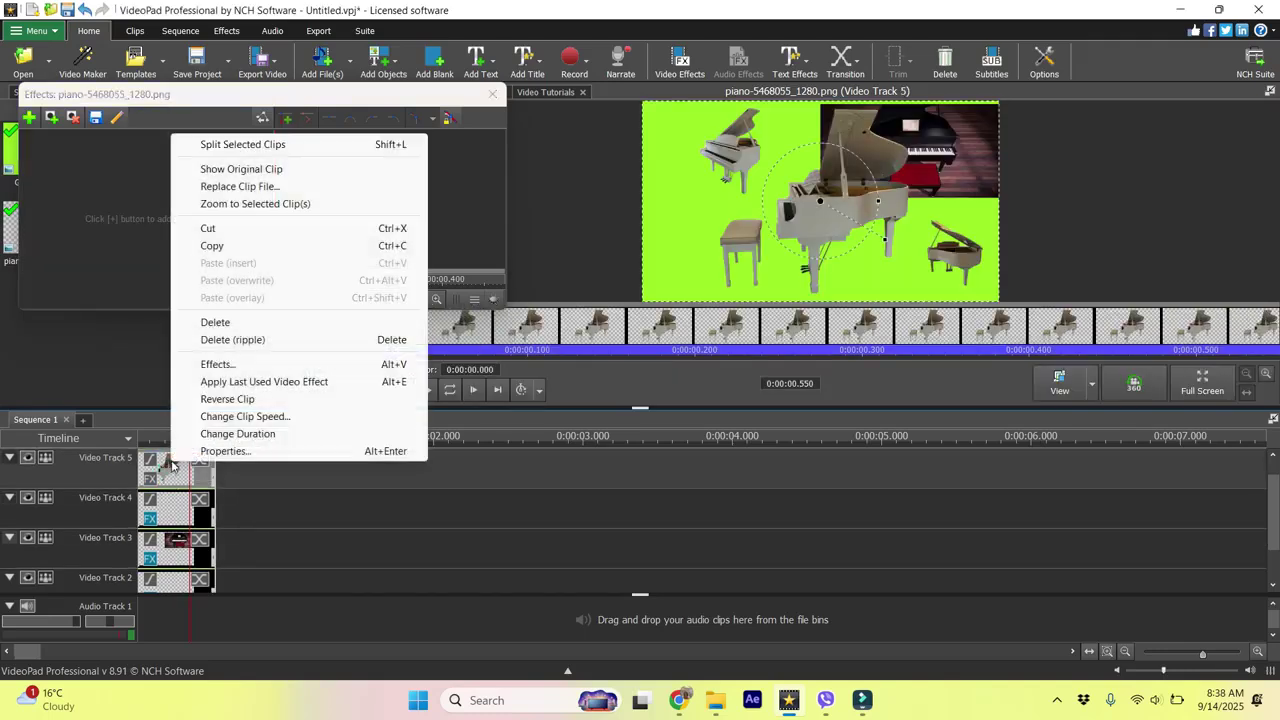
left_click(236, 366)
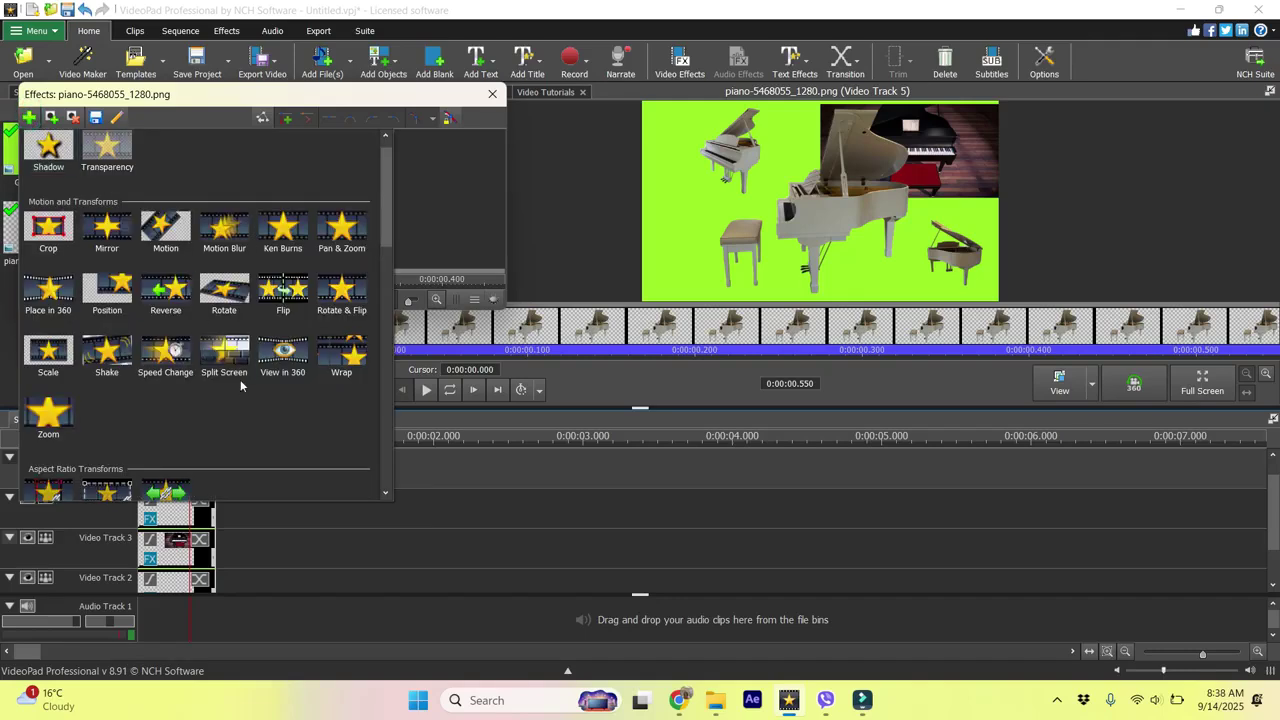
left_click(238, 378)
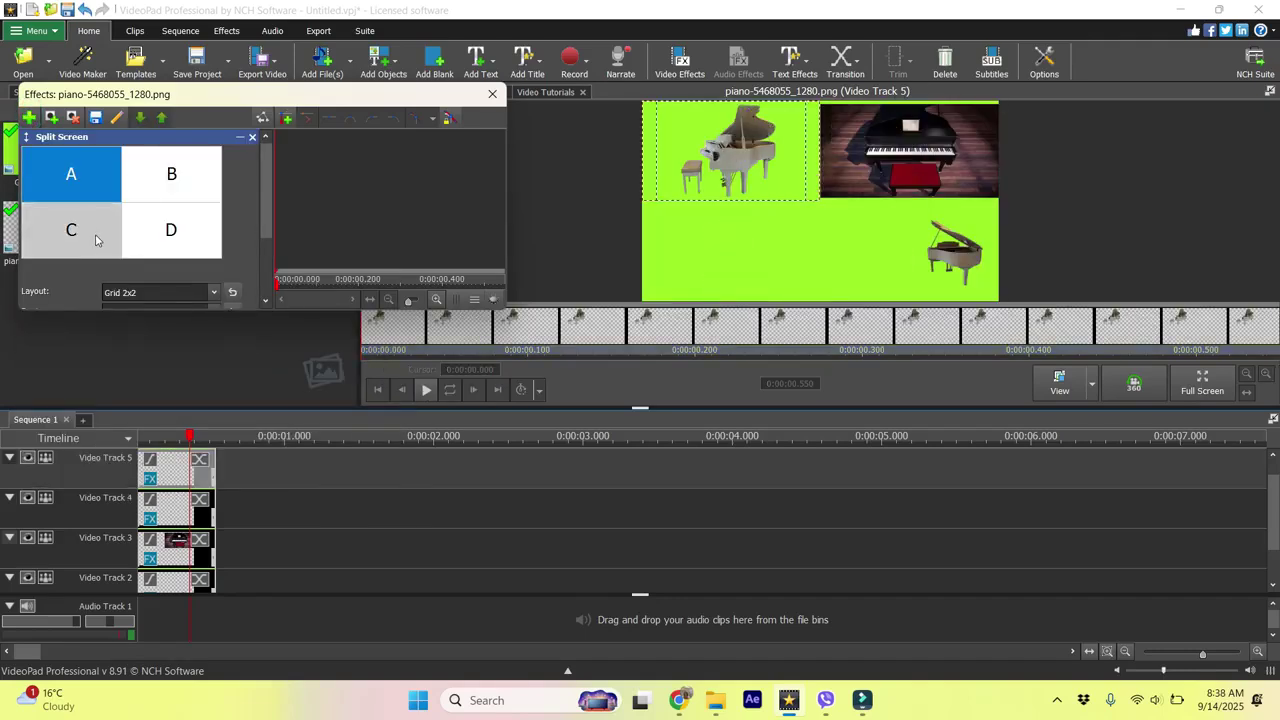
left_click(96, 240)
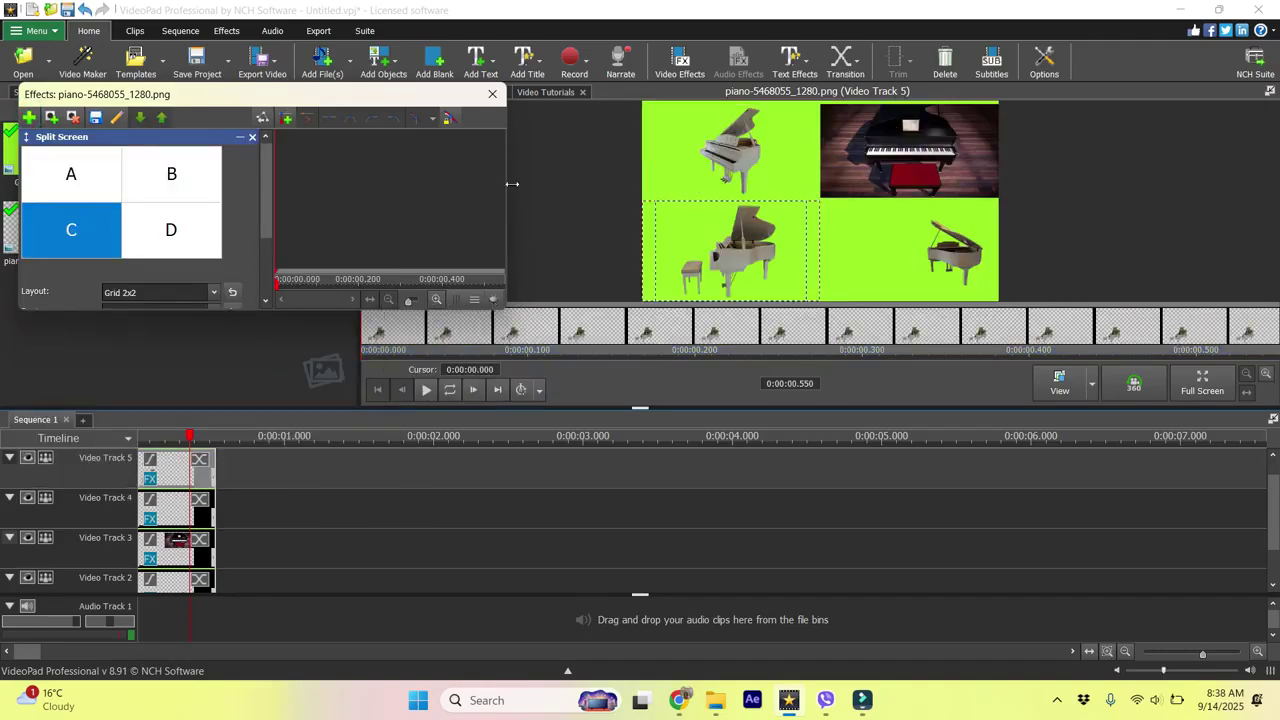
left_click(1078, 216)
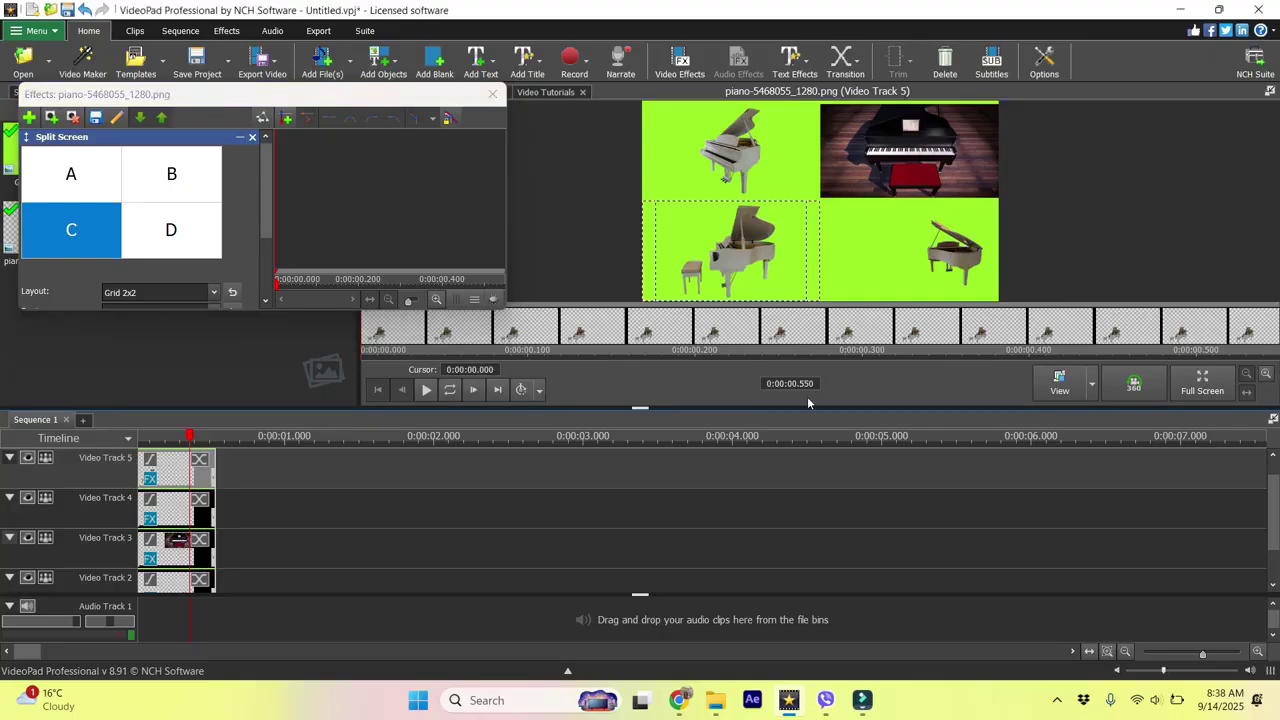
left_click(1066, 268)
left_click(492, 94)
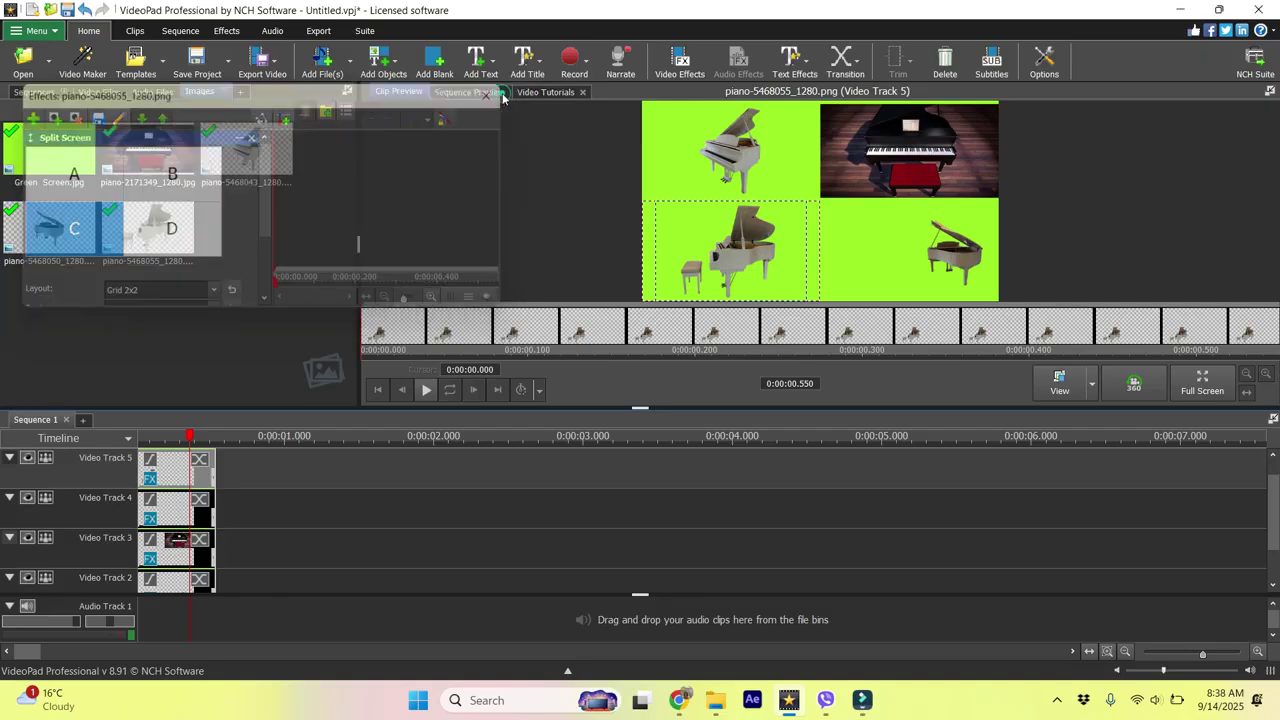